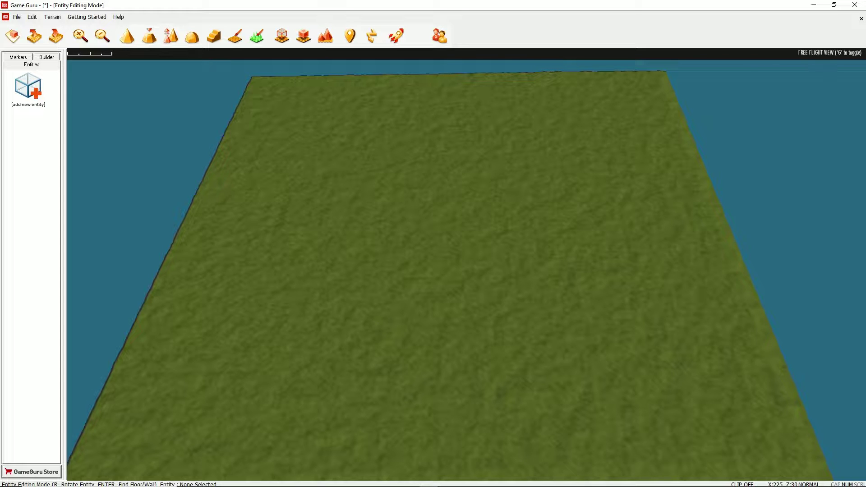
# Place a Player Start marker on the terrain of the untitled level.
pyautogui.moveTo(466, 264); pyautogui.dragTo(468, 284, button='right')
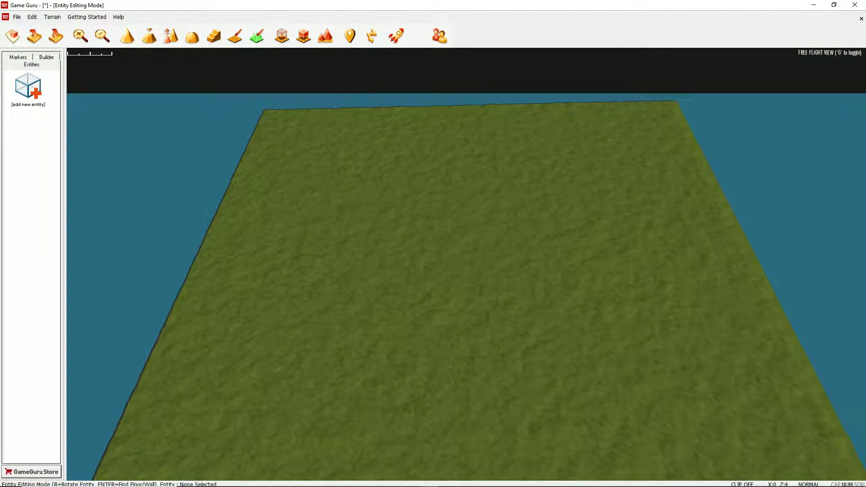
pyautogui.click(28, 87)
pyautogui.click(824, 478)
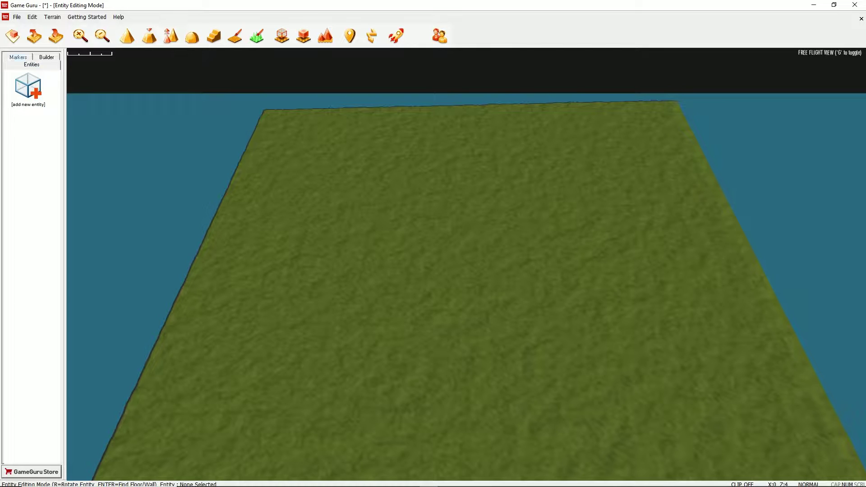
pyautogui.click(18, 57)
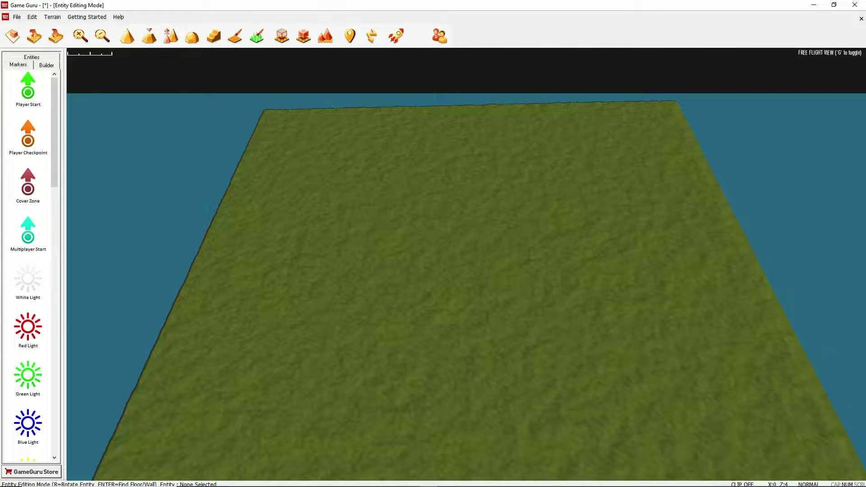
pyautogui.click(28, 87)
pyautogui.press('Escape')
pyautogui.moveTo(466, 244); pyautogui.dragTo(466, 282, button='right')
pyautogui.press('w')
pyautogui.press('w')
pyautogui.press('Right')
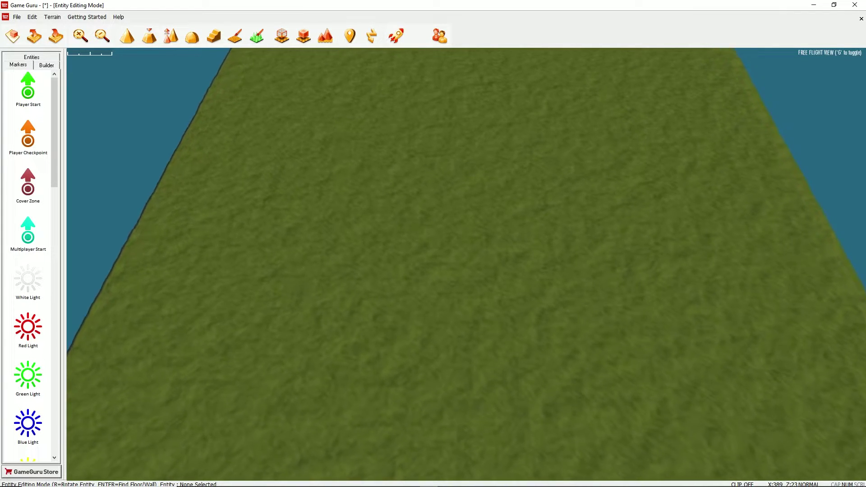
# Examine the Player Start marker on the terrain up close, including the direction of its arrow.
pyautogui.press('w')
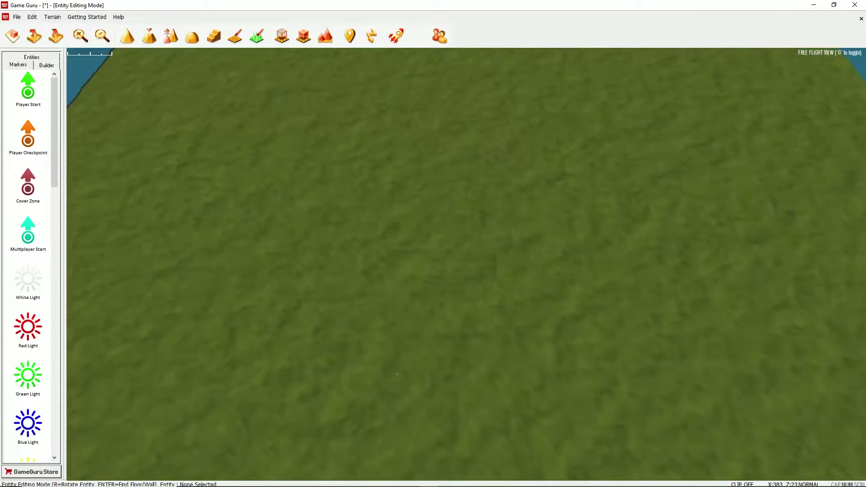
pyautogui.press('w')
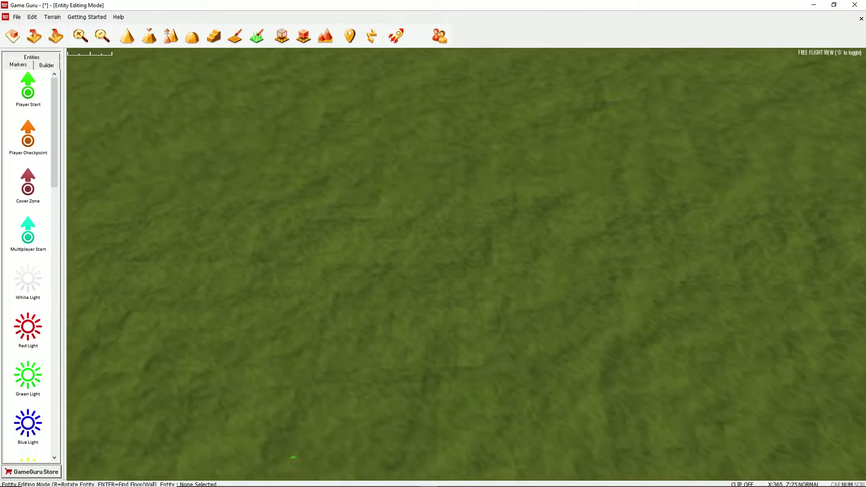
pyautogui.scroll(2, 466, 264)
pyautogui.press('a')
pyautogui.press('s')
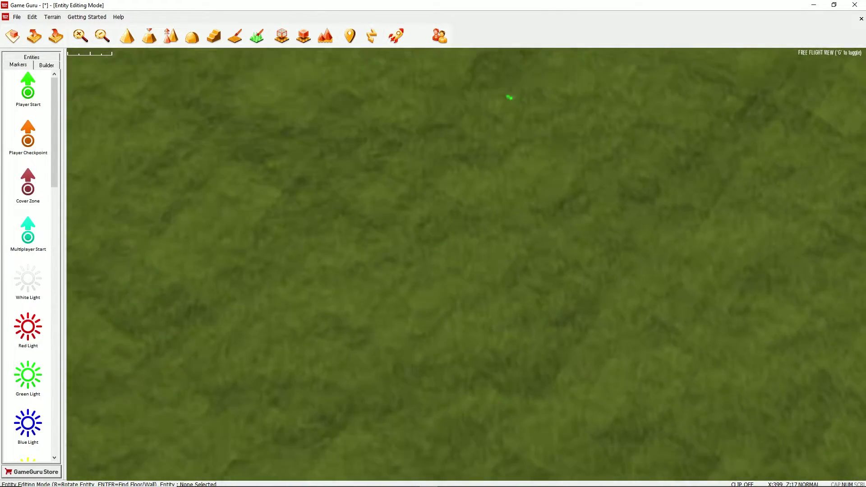
pyautogui.press('w')
pyautogui.moveTo(467, 264)
pyautogui.mouseDown(button='right')
pyautogui.moveTo(533, 257)
pyautogui.moveTo(532, 199)
pyautogui.moveTo(528, 261)
pyautogui.moveTo(464, 203)
pyautogui.moveTo(468, 266)
pyautogui.moveTo(494, 284)
pyautogui.moveTo(483, 325)
pyautogui.moveTo(467, 237)
pyautogui.moveTo(477, 194)
pyautogui.moveTo(489, 185)
pyautogui.mouseUp(button='right')
pyautogui.press('s')
pyautogui.press('w')
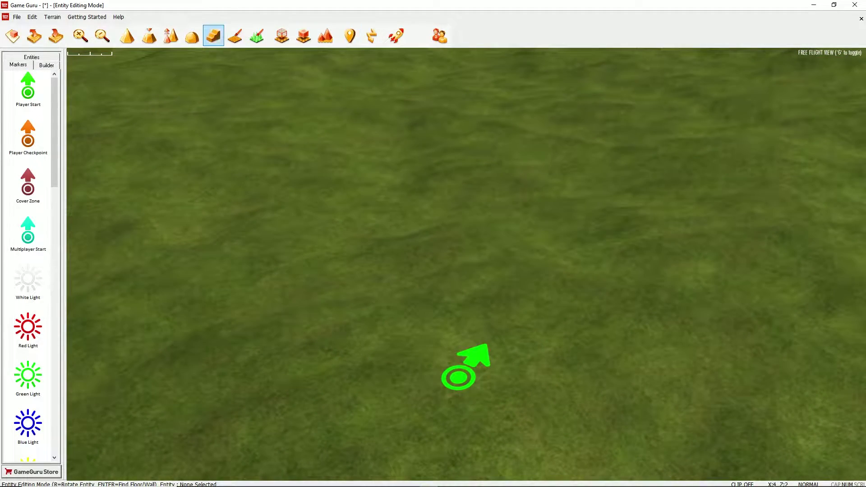
# Open the recent level Tut_2_1.fpm.
pyautogui.click(17, 17)
pyautogui.click(40, 137)
pyautogui.click(435, 267)
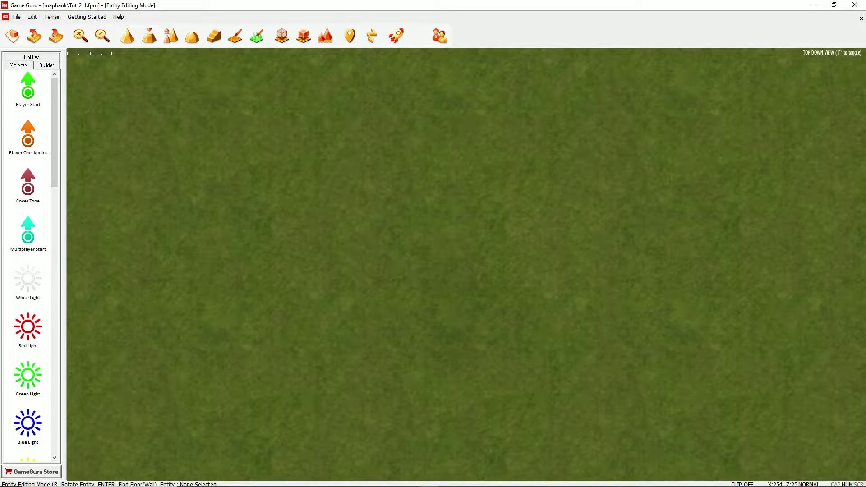
# Raise a steep rocky hill on the flat terrain in free flight view.
pyautogui.press('f')
pyautogui.moveTo(467, 265); pyautogui.dragTo(537, 281, button='right')
pyautogui.click(32, 58)
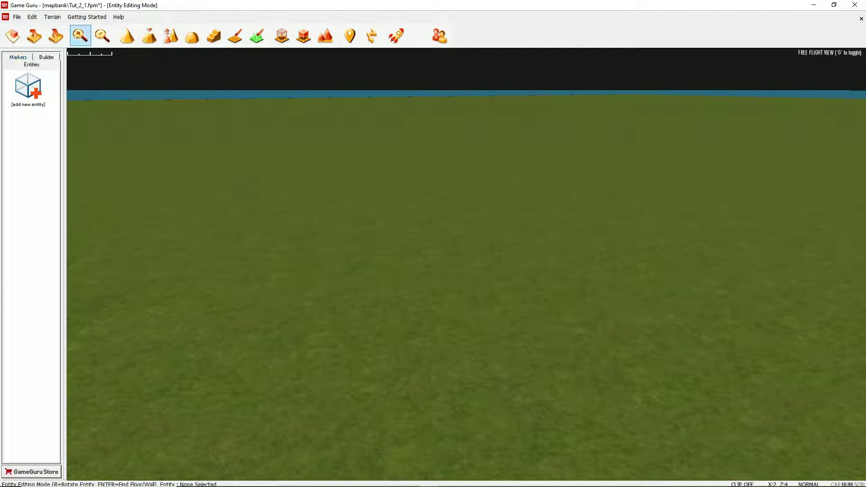
pyautogui.click(171, 36)
pyautogui.moveTo(658, 302); pyautogui.dragTo(666, 303)
# Spread the hill's height outward with level sculpting in top-down view to form a broad, rounded plateau.
pyautogui.click(149, 36)
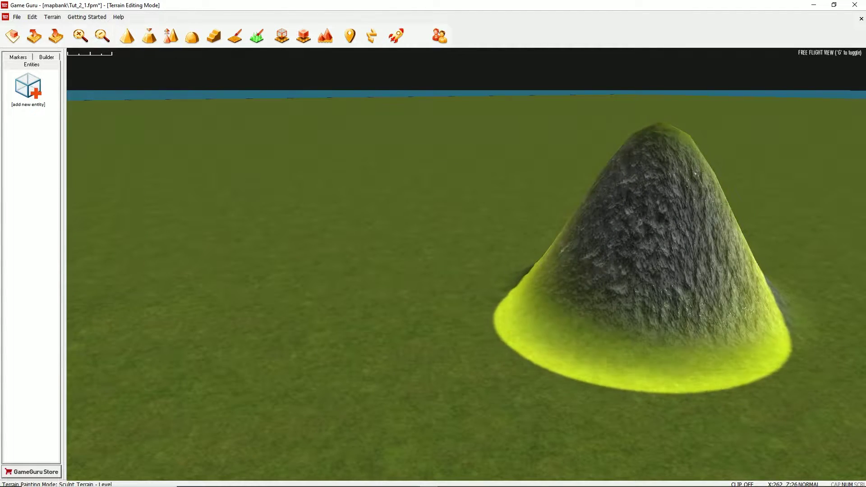
pyautogui.moveTo(643, 227)
pyautogui.mouseDown()
pyautogui.moveTo(289, 194)
pyautogui.moveTo(598, 222)
pyautogui.moveTo(349, 189)
pyautogui.moveTo(404, 196)
pyautogui.mouseUp()
pyautogui.press('g')
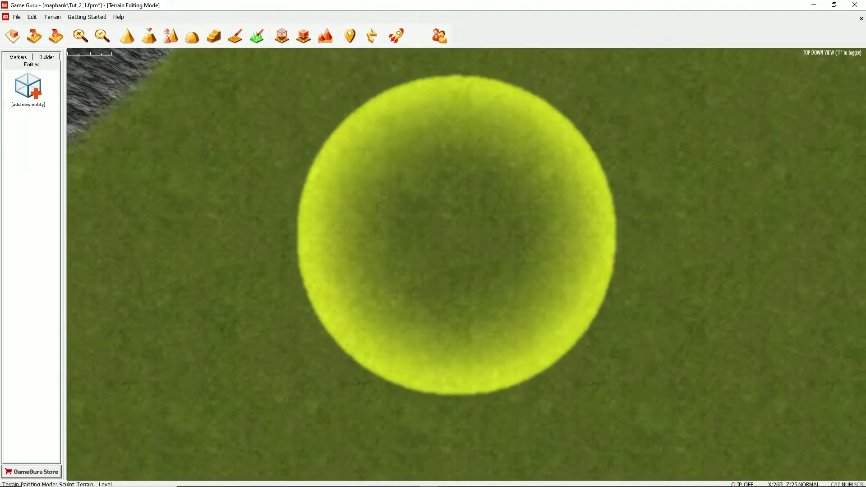
pyautogui.scroll(-5, 458, 226)
pyautogui.press('a')
pyautogui.moveTo(370, 143)
pyautogui.mouseDown()
pyautogui.moveTo(411, 199)
pyautogui.moveTo(412, 226)
pyautogui.moveTo(586, 144)
pyautogui.moveTo(315, 121)
pyautogui.moveTo(619, 259)
pyautogui.moveTo(298, 292)
pyautogui.moveTo(619, 202)
pyautogui.moveTo(346, 356)
pyautogui.moveTo(457, 194)
pyautogui.moveTo(292, 211)
pyautogui.mouseUp()
pyautogui.press('w')
pyautogui.press('s')
# Carve a straight, round-ended inlet into the plateau's lower edge by levelling it to the surrounding ground height.
pyautogui.click(149, 36)
pyautogui.moveTo(260, 113)
pyautogui.mouseDown(button='right')
pyautogui.moveTo(456, 310)
pyautogui.moveTo(420, 369)
pyautogui.mouseUp(button='right')
pyautogui.press('s')
pyautogui.moveTo(421, 369)
pyautogui.mouseDown()
pyautogui.moveTo(422, 350)
pyautogui.moveTo(422, 368)
pyautogui.moveTo(421, 358)
pyautogui.mouseUp()
pyautogui.press('w')
pyautogui.press('s')
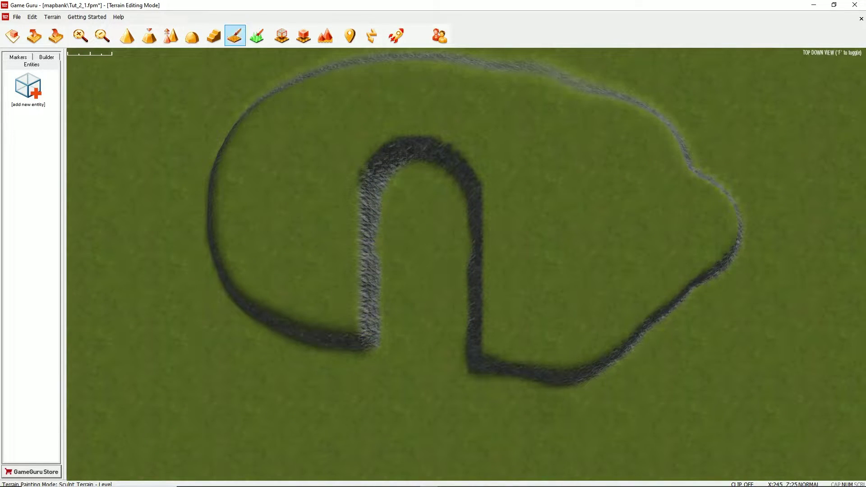
# Paint a straight path of the dark grey rock texture from the open ground into the plateau's inlet.
pyautogui.click(235, 36)
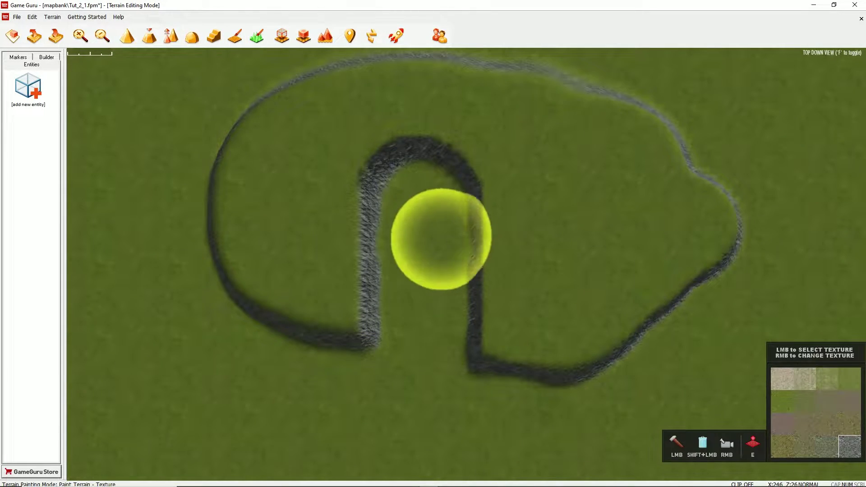
pyautogui.moveTo(419, 216); pyautogui.dragTo(421, 206, button='right')
pyautogui.press('s')
pyautogui.moveTo(421, 206)
pyautogui.mouseDown()
pyautogui.moveTo(423, 225)
pyautogui.moveTo(422, 215)
pyautogui.mouseUp()
pyautogui.press('w')
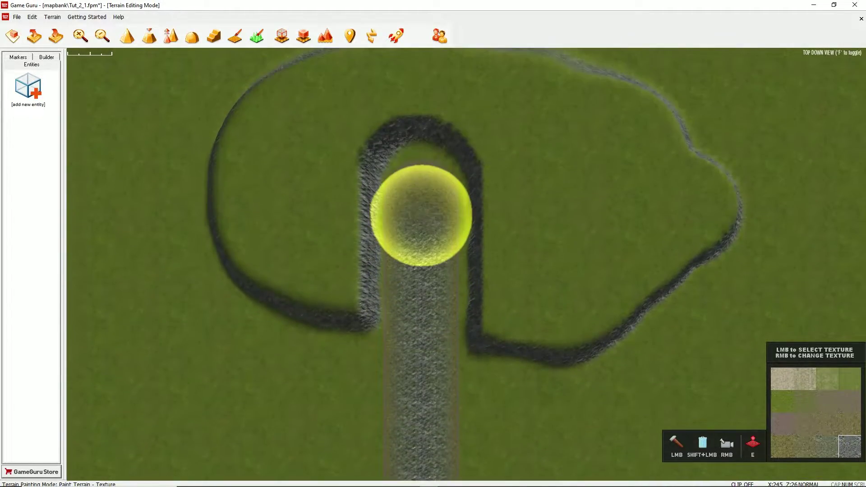
pyautogui.press('w')
pyautogui.press('s')
pyautogui.press('w')
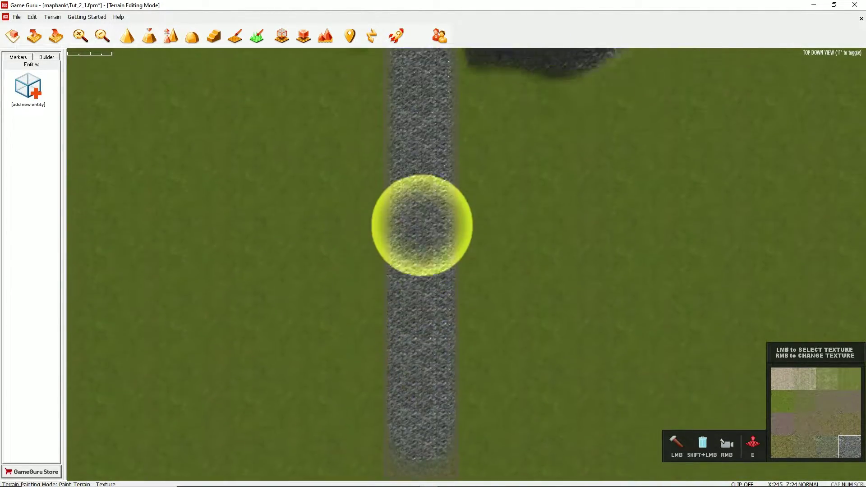
pyautogui.press('w')
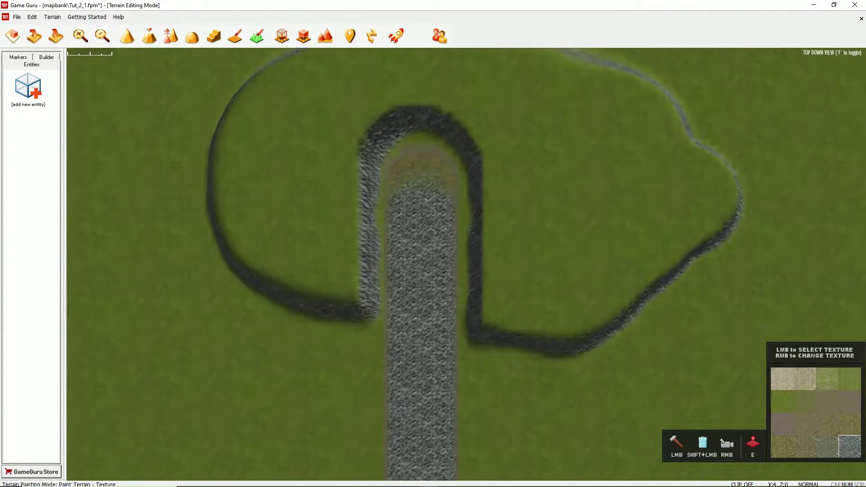
# Place a Player Start marker on the rock path outside the inlet, facing the plateau.
pyautogui.click(18, 57)
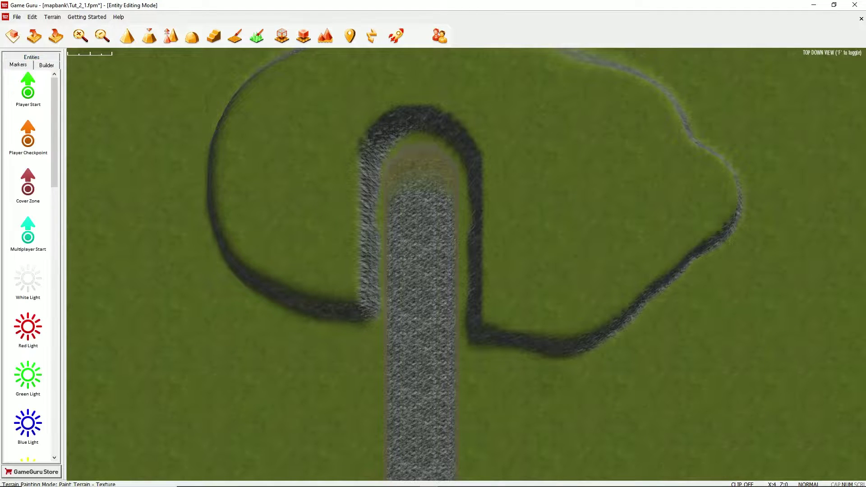
pyautogui.click(28, 91)
pyautogui.press('Down')
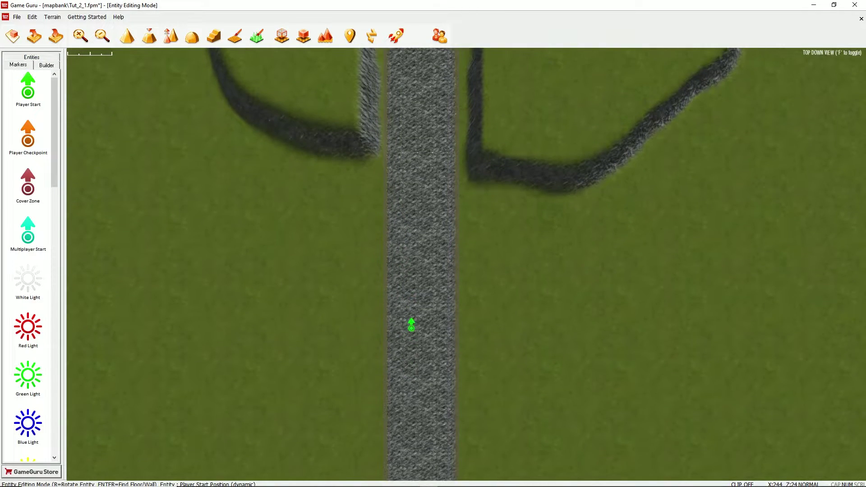
pyautogui.click(424, 277)
pyautogui.press('w')
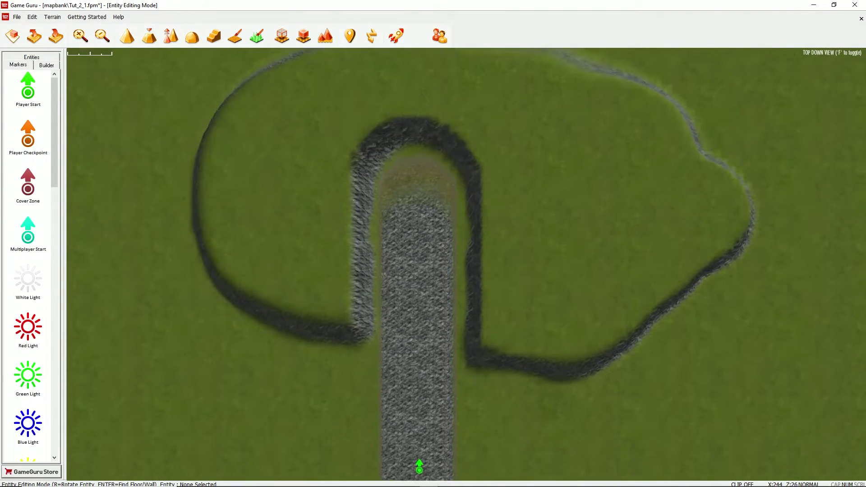
# Place a Win Zone marker at the closed end of the inlet.
pyautogui.scroll(2, 424, 277)
pyautogui.press('w')
pyautogui.press('a')
pyautogui.scroll(5, 466, 264)
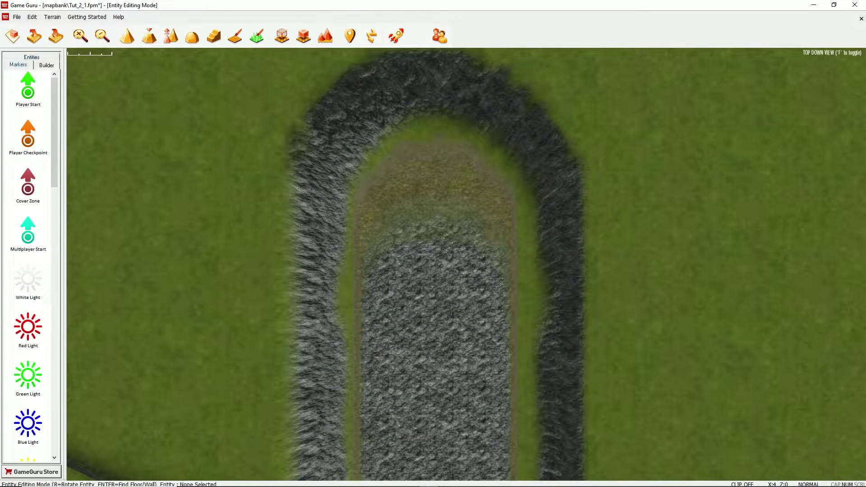
pyautogui.scroll(-4, 29, 217)
pyautogui.scroll(4, 29, 216)
pyautogui.scroll(-8, 28, 266)
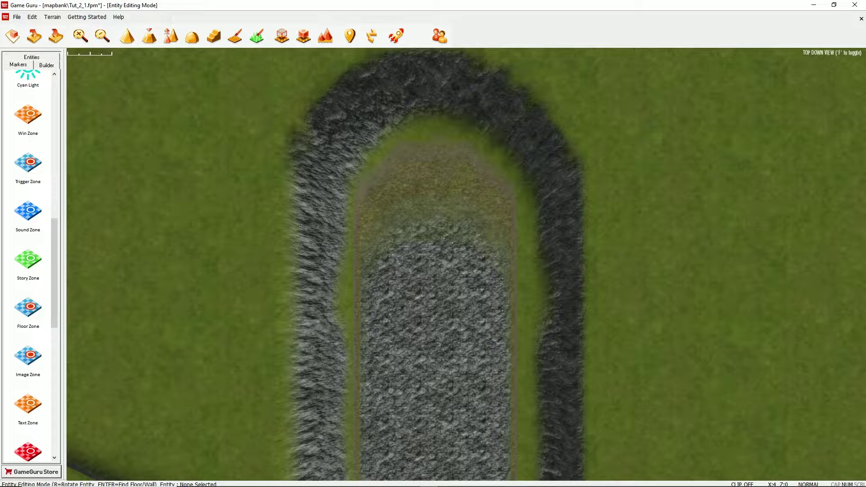
pyautogui.click(28, 115)
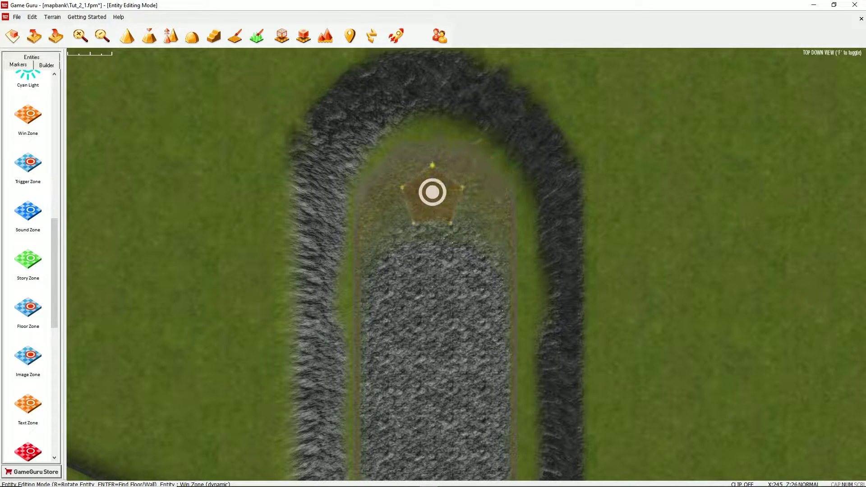
pyautogui.click(435, 192)
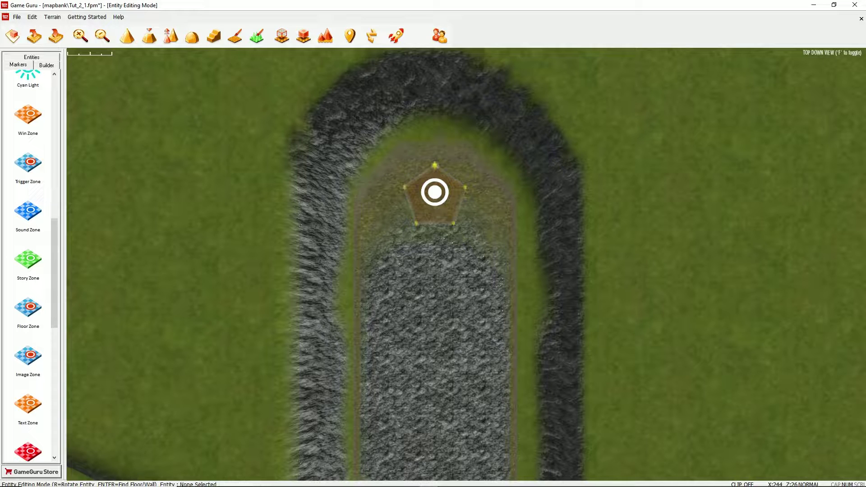
# Reshape the Win Zone by moving its five corner points so it fills the inlet's closed end from wall to wall.
pyautogui.moveTo(435, 165); pyautogui.dragTo(432, 126)
pyautogui.moveTo(405, 187); pyautogui.dragTo(374, 156)
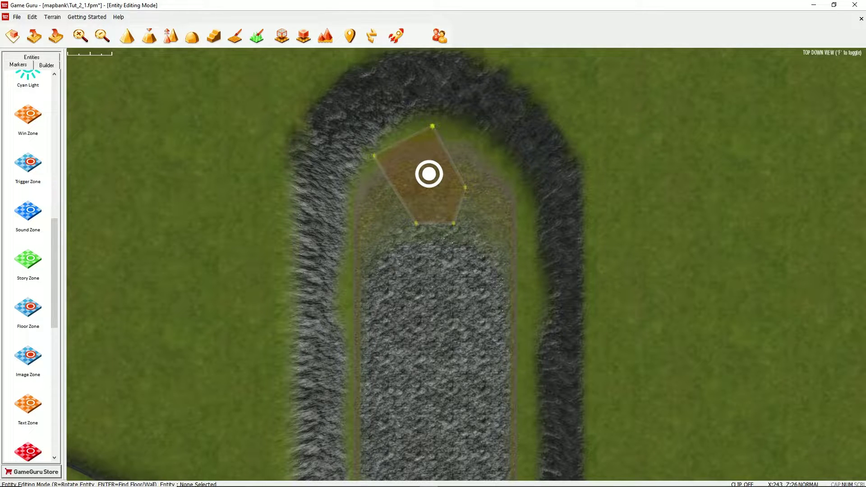
pyautogui.moveTo(466, 188); pyautogui.dragTo(517, 168)
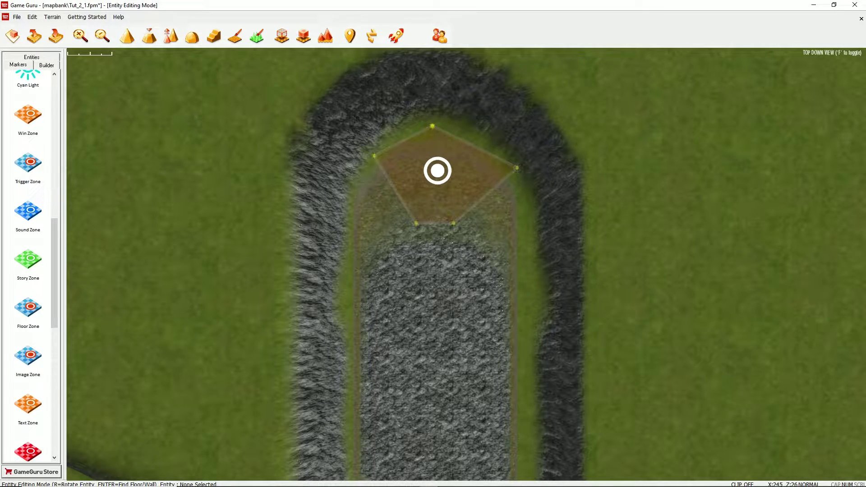
pyautogui.moveTo(454, 223); pyautogui.dragTo(538, 273)
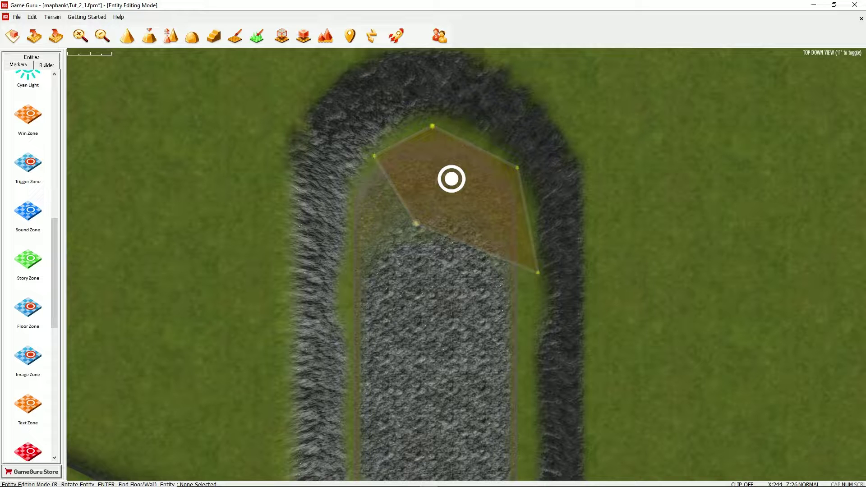
pyautogui.moveTo(416, 223); pyautogui.dragTo(342, 273)
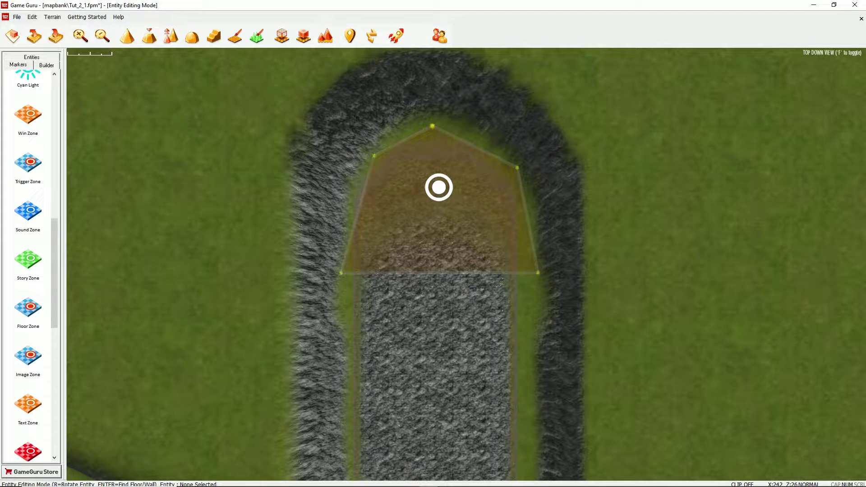
pyautogui.moveTo(374, 156); pyautogui.dragTo(350, 176)
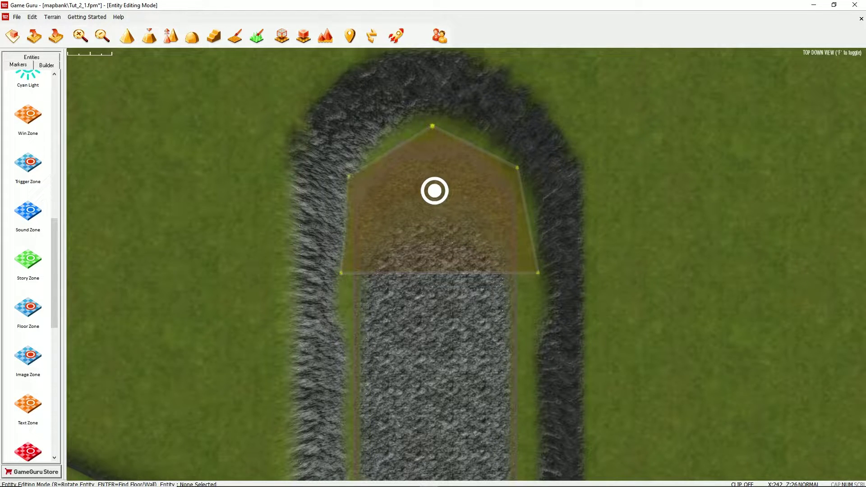
pyautogui.moveTo(433, 127); pyautogui.dragTo(432, 120)
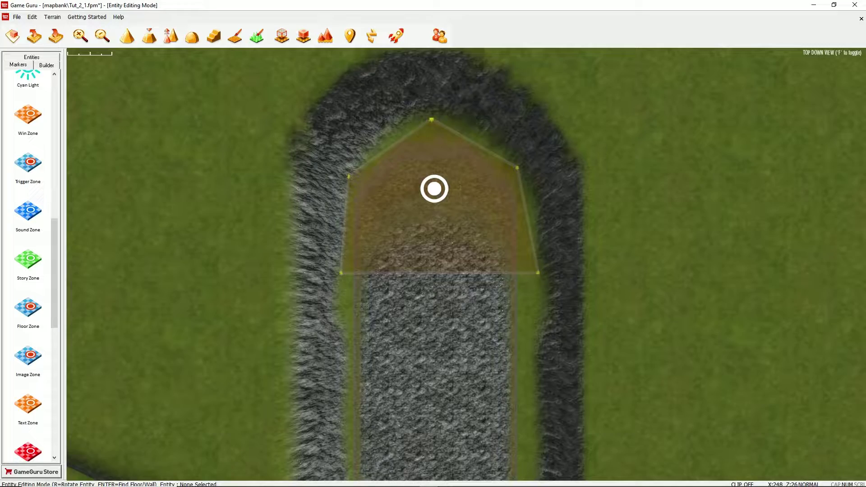
# Inspect the Win Zone's fit between the cliff walls and the overall level layout in free flight view.
pyautogui.press('f')
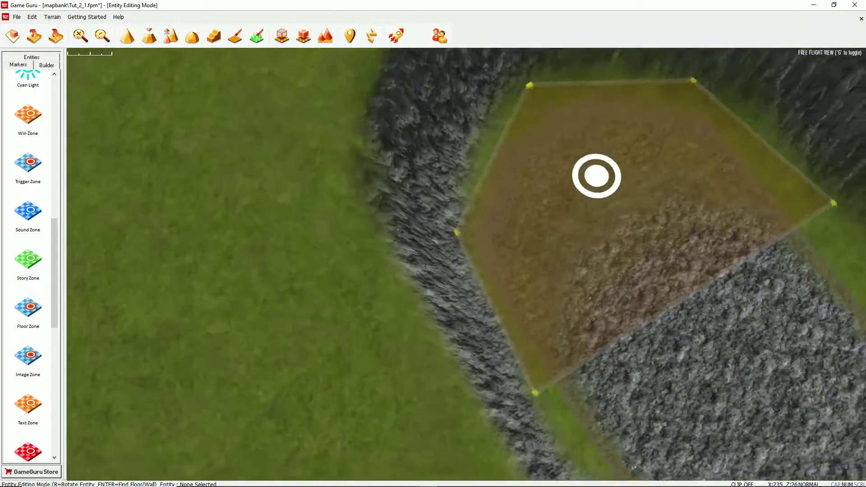
pyautogui.moveTo(466, 265); pyautogui.dragTo(525, 228, button='right')
pyautogui.press('s')
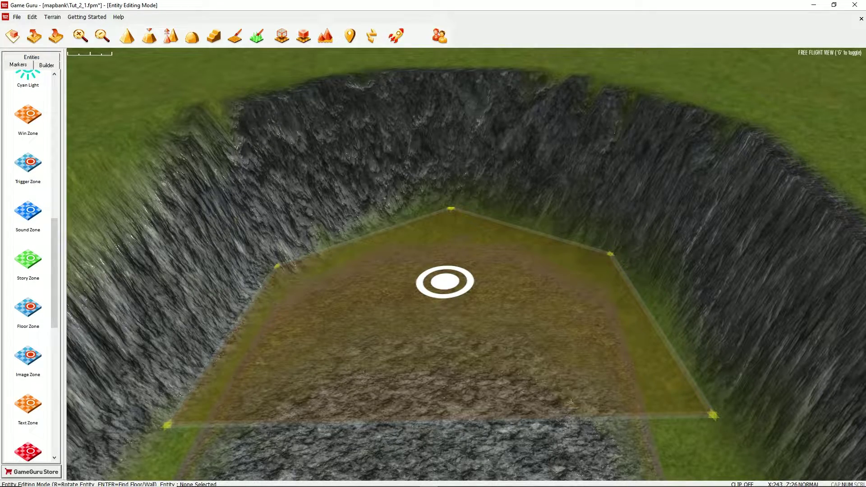
pyautogui.press('s')
pyautogui.moveTo(466, 253)
pyautogui.mouseDown(button='right')
pyautogui.moveTo(471, 307)
pyautogui.moveTo(516, 312)
pyautogui.moveTo(531, 347)
pyautogui.moveTo(530, 327)
pyautogui.mouseUp(button='right')
pyautogui.press('s')
pyautogui.press('w')
# Save the level under its existing file name.
pyautogui.click(17, 18)
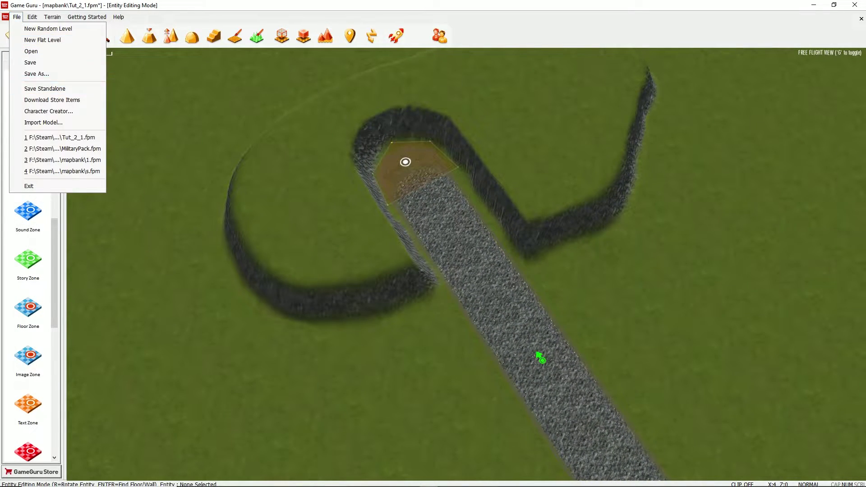
pyautogui.click(34, 62)
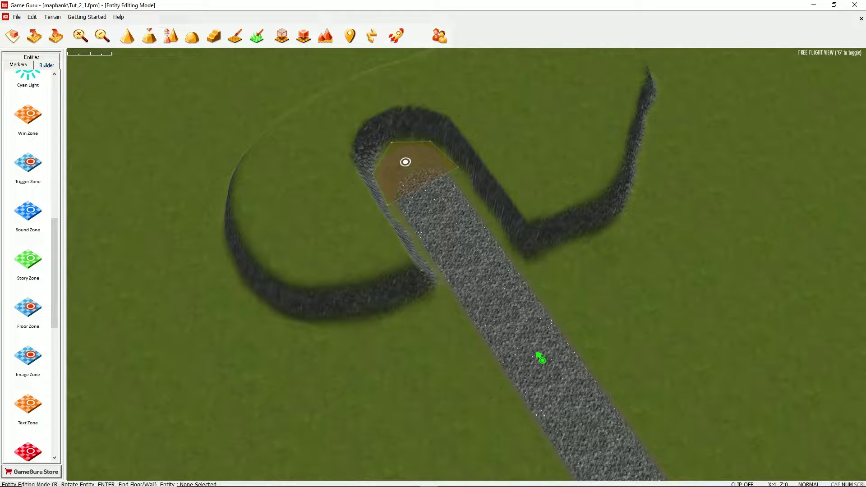
pyautogui.scroll(-1, 537, 354)
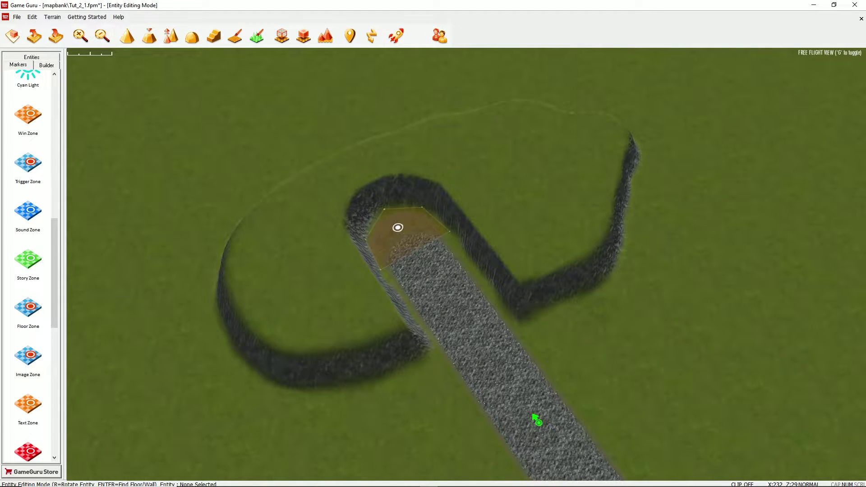
pyautogui.moveTo(533, 416)
pyautogui.mouseDown(button='right')
pyautogui.moveTo(494, 341)
pyautogui.moveTo(490, 301)
pyautogui.moveTo(503, 307)
pyautogui.moveTo(501, 345)
pyautogui.moveTo(481, 347)
pyautogui.moveTo(472, 309)
pyautogui.moveTo(487, 361)
pyautogui.moveTo(508, 347)
pyautogui.mouseUp(button='right')
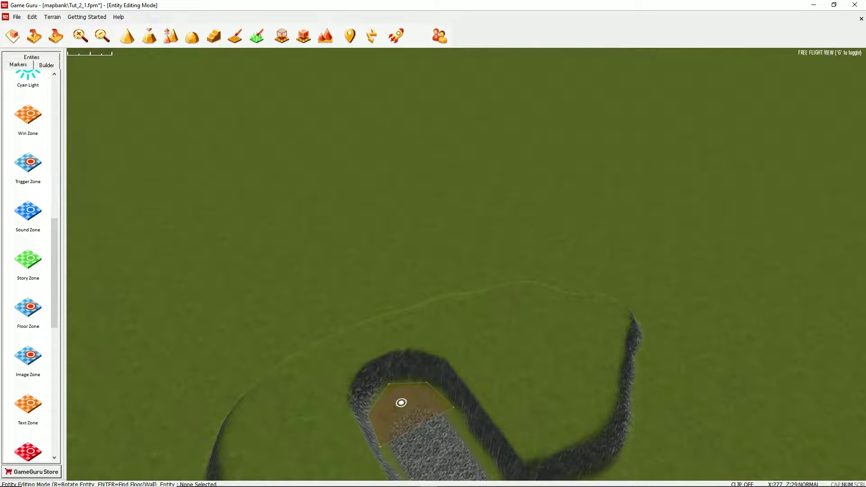
pyautogui.moveTo(467, 264)
pyautogui.mouseDown(button='right')
pyautogui.moveTo(489, 255)
pyautogui.moveTo(487, 301)
pyautogui.moveTo(504, 306)
pyautogui.moveTo(508, 325)
pyautogui.moveTo(498, 335)
pyautogui.moveTo(477, 332)
pyautogui.moveTo(473, 309)
pyautogui.moveTo(500, 193)
pyautogui.mouseUp(button='right')
pyautogui.press('w')
pyautogui.press('w')
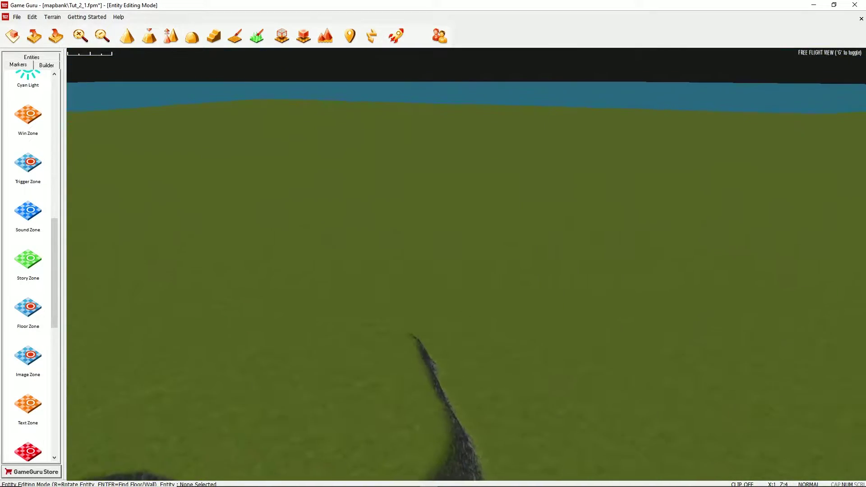
pyautogui.moveTo(467, 264)
pyautogui.mouseDown(button='right')
pyautogui.moveTo(501, 271)
pyautogui.moveTo(501, 259)
pyautogui.moveTo(451, 325)
pyautogui.moveTo(630, 354)
pyautogui.moveTo(722, 431)
pyautogui.moveTo(714, 428)
pyautogui.moveTo(715, 459)
pyautogui.moveTo(693, 441)
pyautogui.mouseUp(button='right')
# Save a copy of the level in the mapbank folder as Tut_2_2.fpm.
pyautogui.click(17, 17)
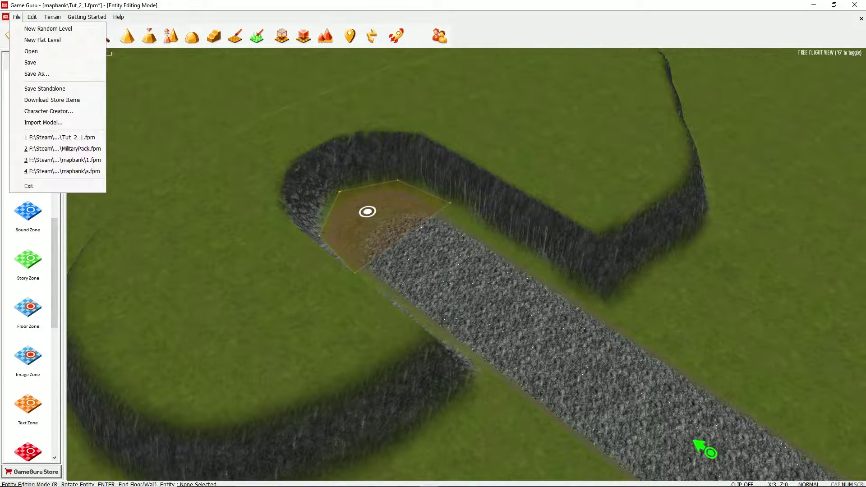
pyautogui.press('Return')
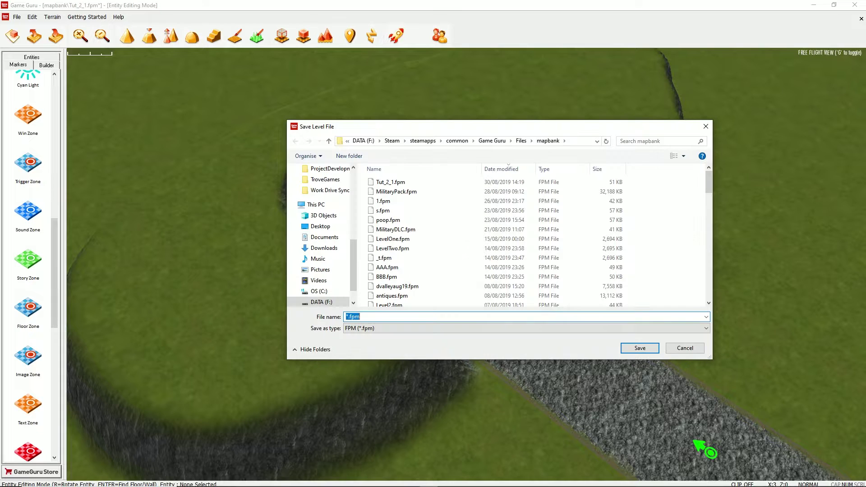
pyautogui.click(391, 183)
pyautogui.press('Tab')
pyautogui.press('Tab')
pyautogui.press('Left')
pyautogui.press('Left')
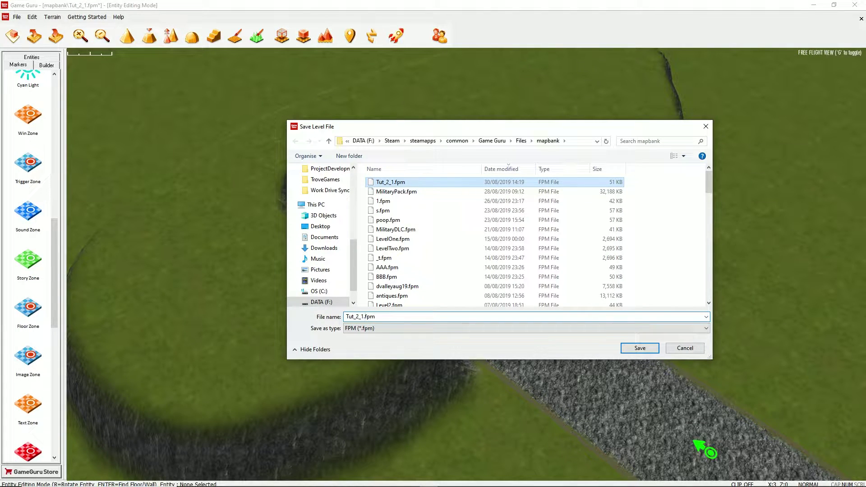
pyautogui.press('Return')
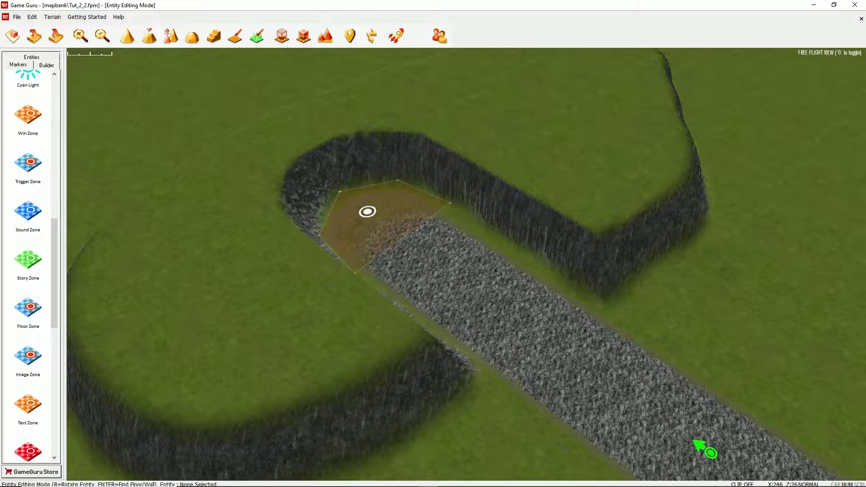
# Repaint the full length of the dark stone path, including the inlet, with a light beige-grey stone texture.
pyautogui.moveTo(695, 443); pyautogui.dragTo(614, 439, button='right')
pyautogui.press('w')
pyautogui.press('s')
pyautogui.press('d')
pyautogui.click(235, 37)
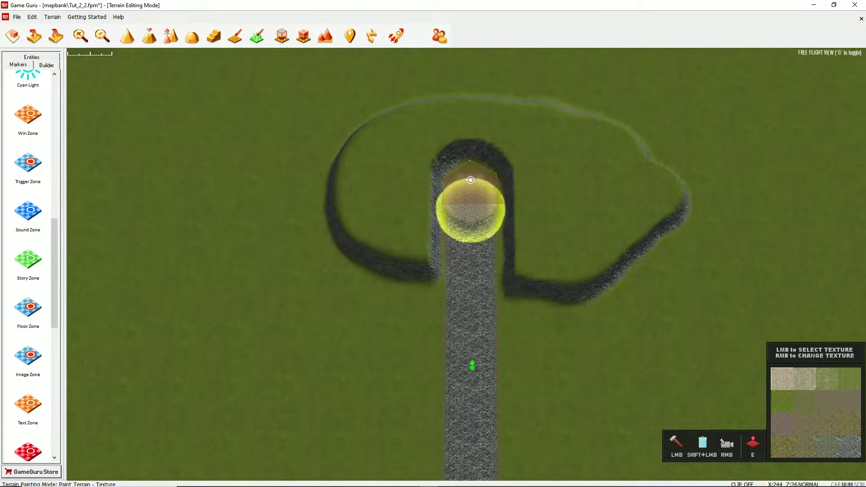
pyautogui.press('g')
pyautogui.press('w')
pyautogui.scroll(-5, 455, 214)
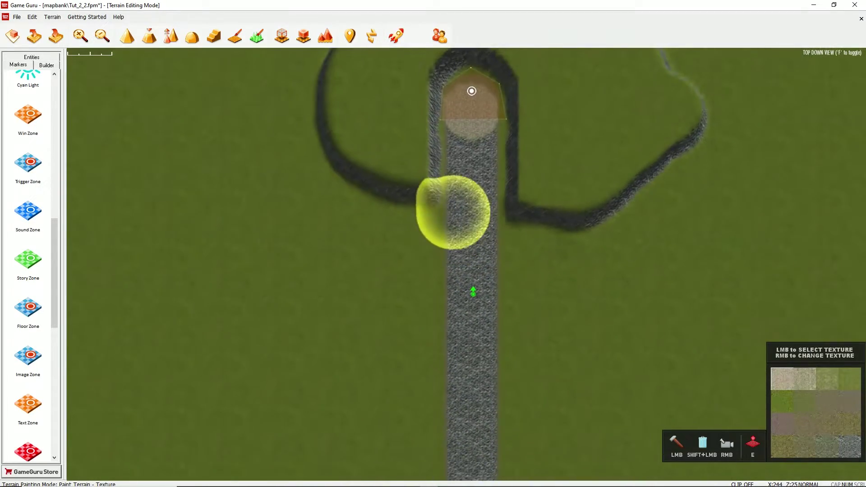
pyautogui.press('Down')
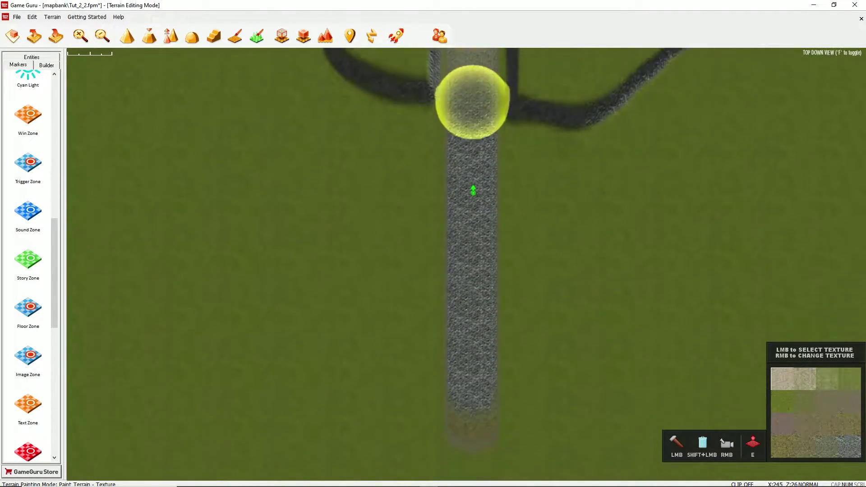
pyautogui.press('w')
pyautogui.moveTo(473, 102)
pyautogui.mouseDown()
pyautogui.moveTo(473, 121)
pyautogui.moveTo(472, 101)
pyautogui.moveTo(472, 120)
pyautogui.moveTo(472, 108)
pyautogui.mouseUp()
pyautogui.press('s')
pyautogui.press('w')
pyautogui.press('w')
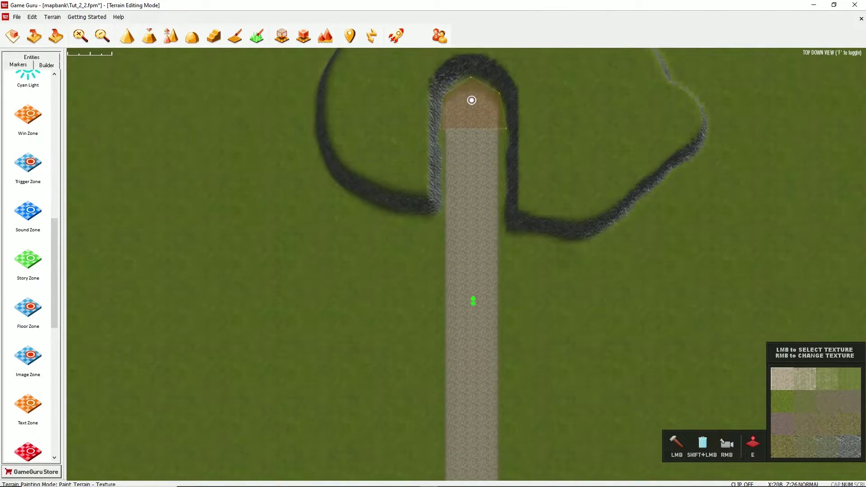
# Paint a wide strip of grass along each side of the path up to the plateau's cliff edges.
pyautogui.click(257, 35)
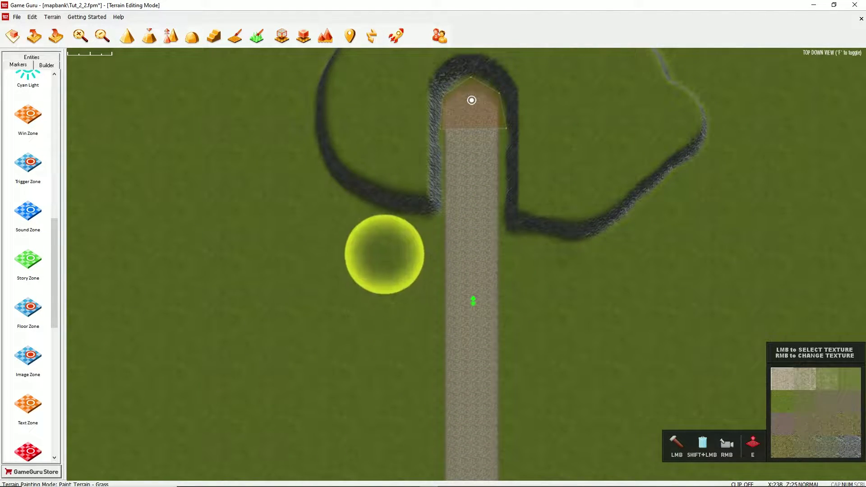
pyautogui.moveTo(402, 253)
pyautogui.mouseDown()
pyautogui.moveTo(402, 445)
pyautogui.moveTo(403, 239)
pyautogui.mouseUp()
pyautogui.moveTo(543, 248)
pyautogui.mouseDown()
pyautogui.moveTo(556, 387)
pyautogui.moveTo(555, 343)
pyautogui.moveTo(543, 368)
pyautogui.moveTo(553, 201)
pyautogui.mouseUp()
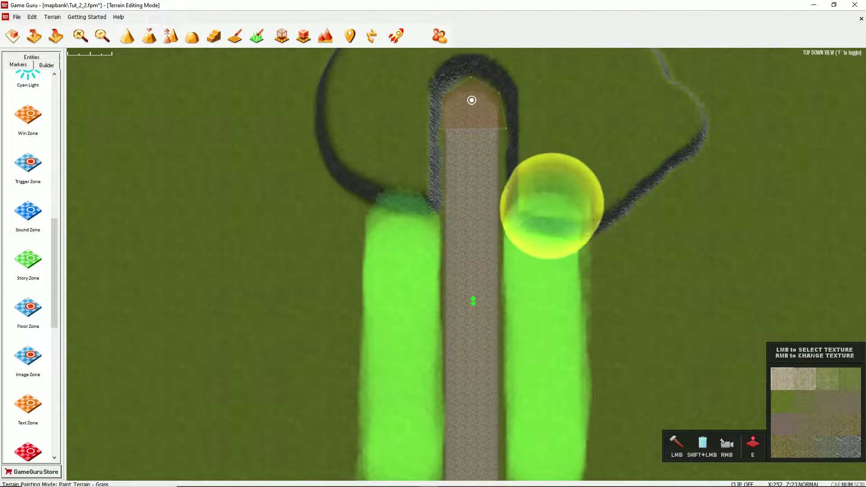
# Delete the Win Zone from the closed end of the inlet.
pyautogui.press('e')
pyautogui.click(471, 100)
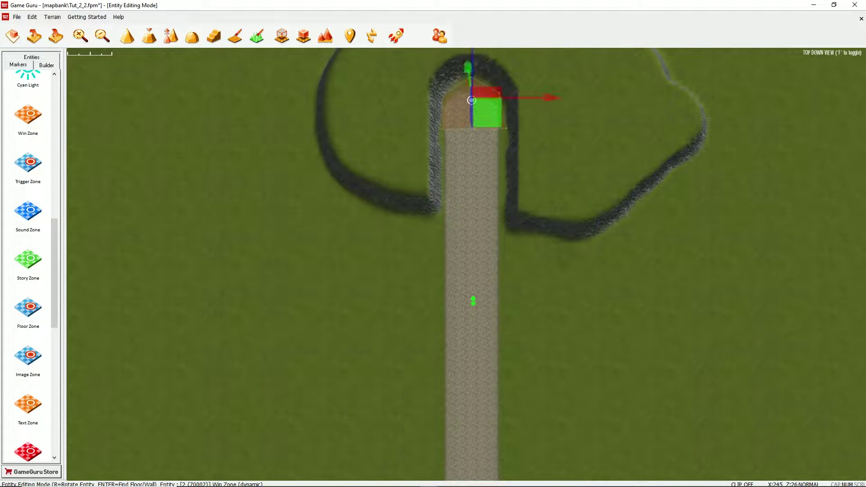
pyautogui.press('Delete')
# Move the Player Start marker to the closed end of the inlet and turn it to face out along the path.
pyautogui.click(473, 301)
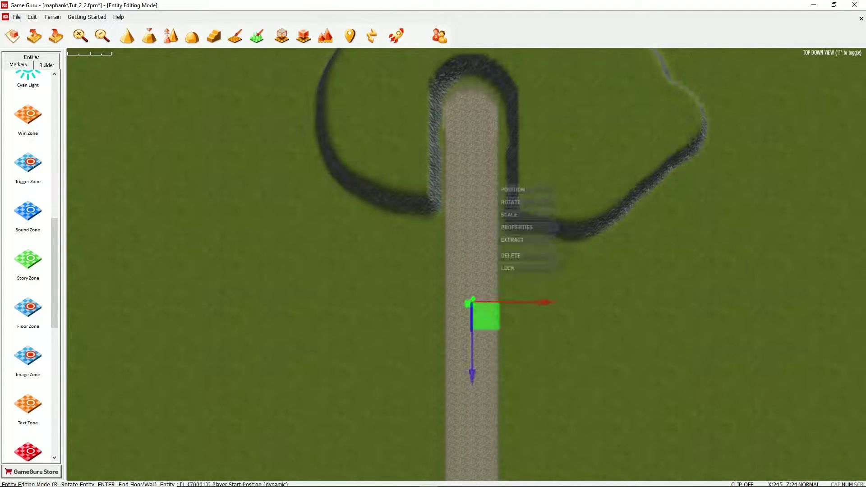
pyautogui.click(473, 301)
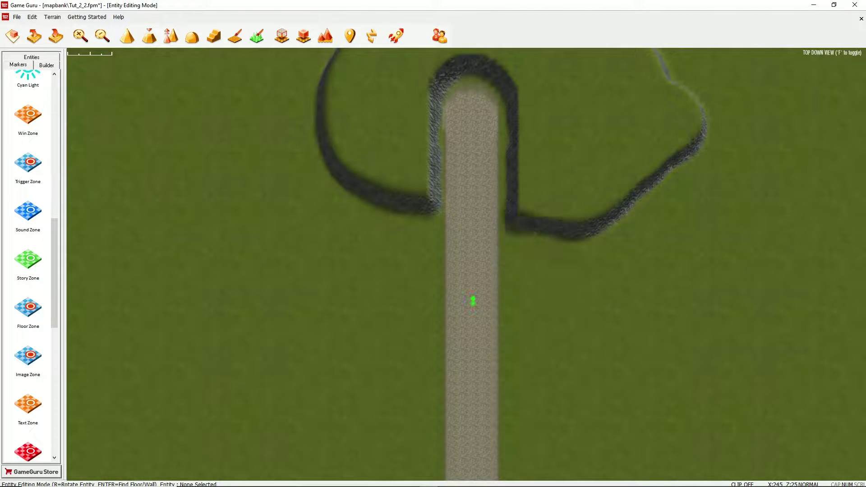
pyautogui.click(473, 301)
pyautogui.click(515, 240)
pyautogui.moveTo(469, 292); pyautogui.dragTo(471, 109)
# Check the Player Start marker between the cliff walls in free flight view and save the level under its current name.
pyautogui.press('f')
pyautogui.press('w')
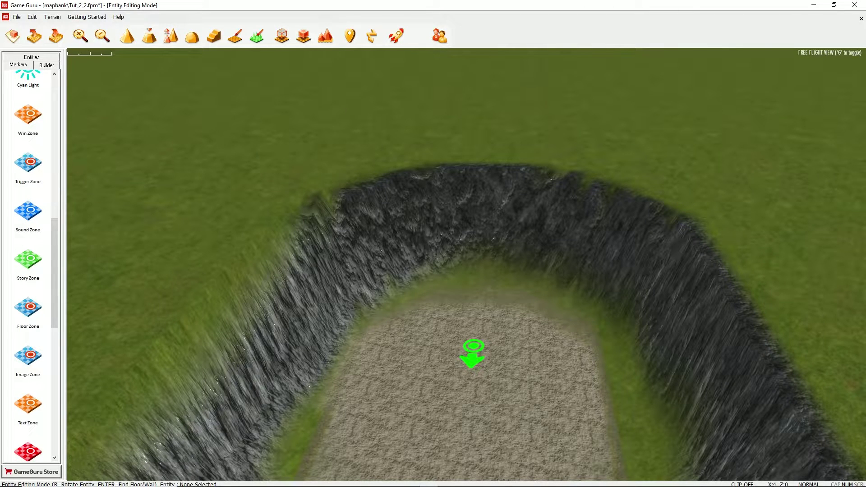
pyautogui.click(16, 16)
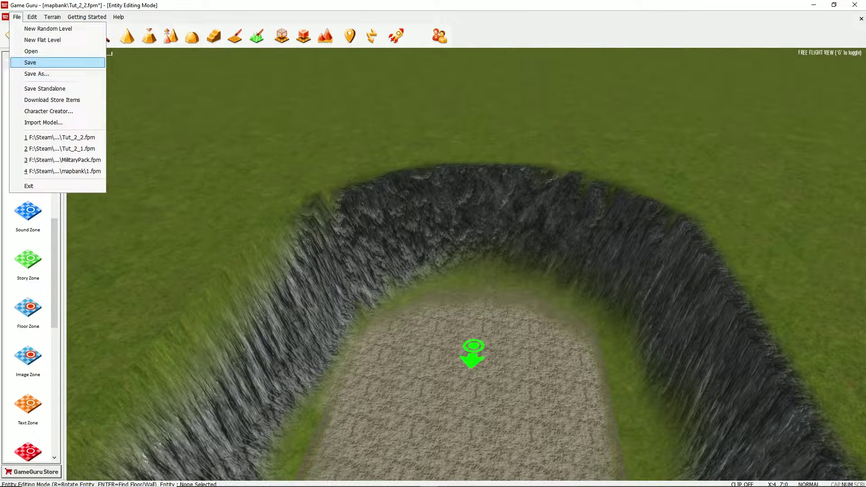
pyautogui.click(30, 62)
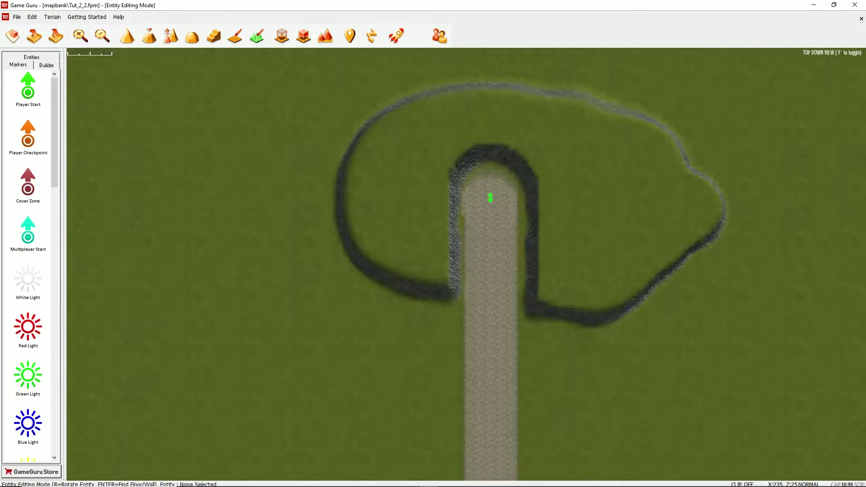
# Reopen the Tut_2_1.fpm level without saving the current one again.
pyautogui.press('g')
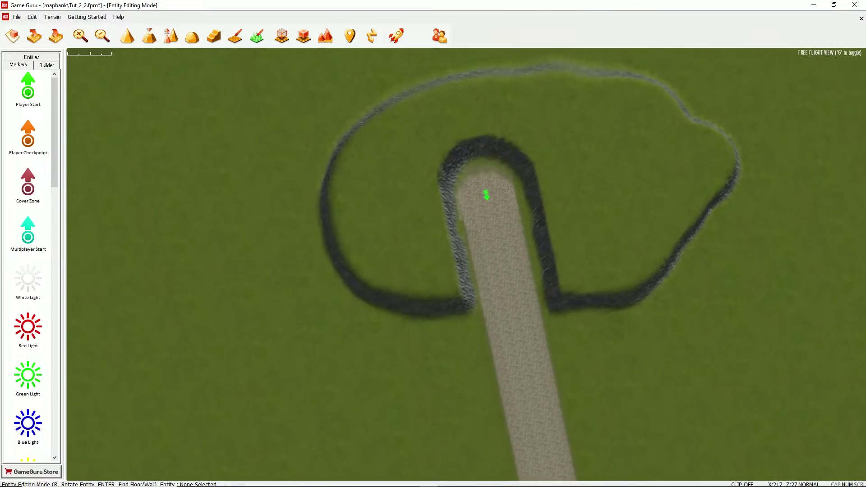
pyautogui.press('w')
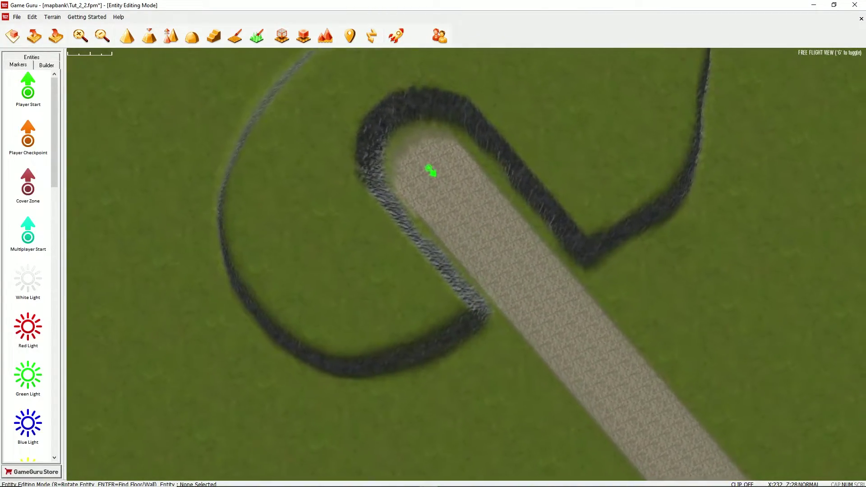
pyautogui.press('w')
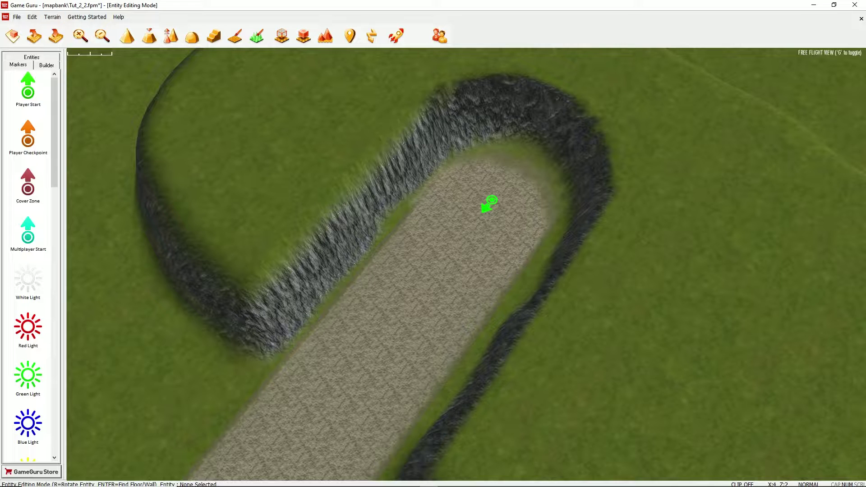
pyautogui.click(16, 17)
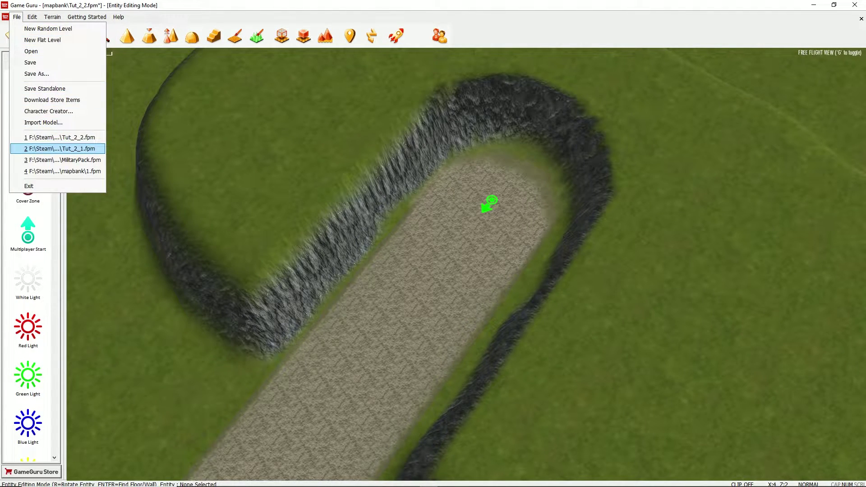
pyautogui.click(62, 148)
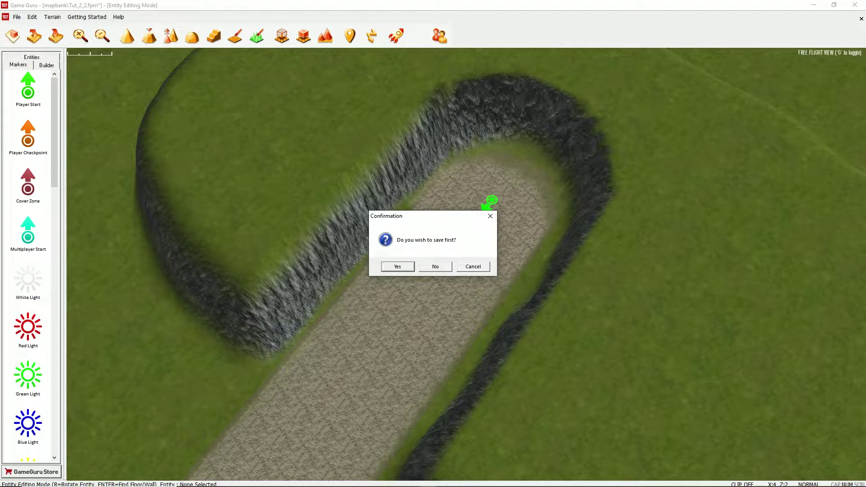
pyautogui.click(435, 266)
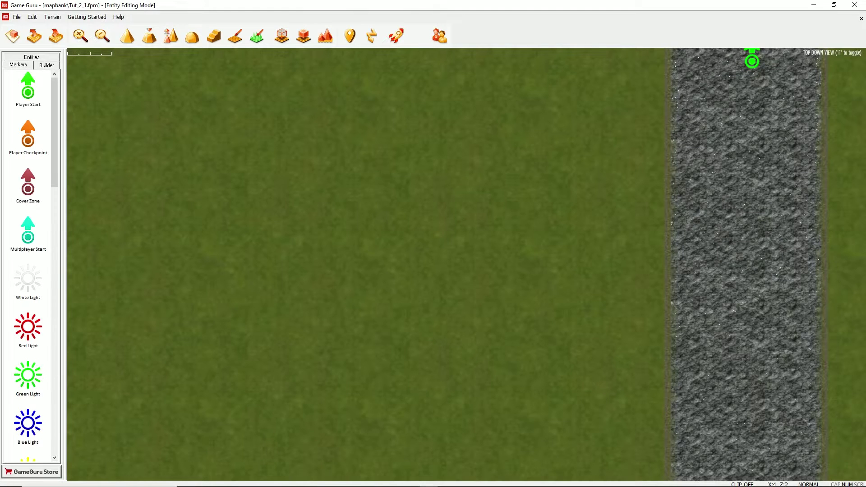
# Review the Win Zone's properties, examining its If Used and Sound0 fields, and apply them as they are.
pyautogui.press('f')
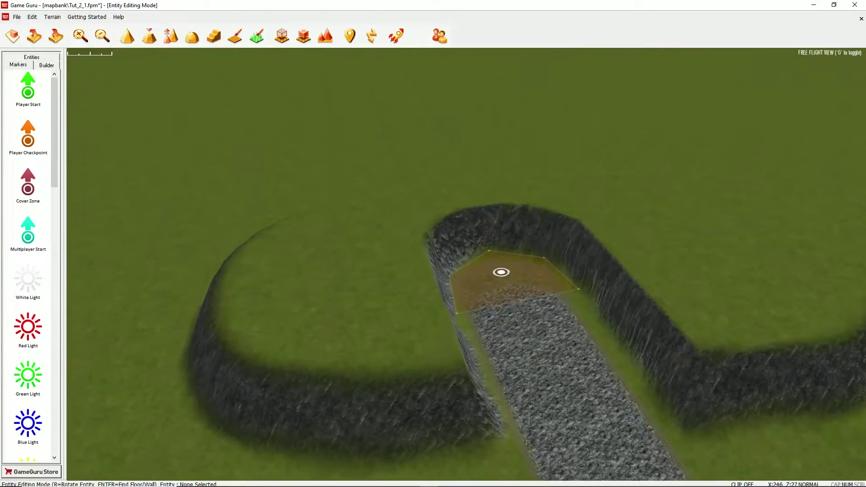
pyautogui.click(501, 270)
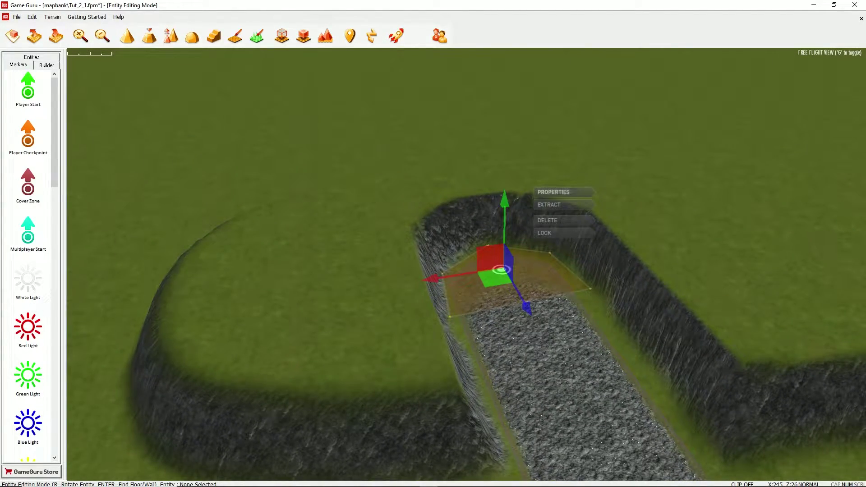
pyautogui.click(554, 192)
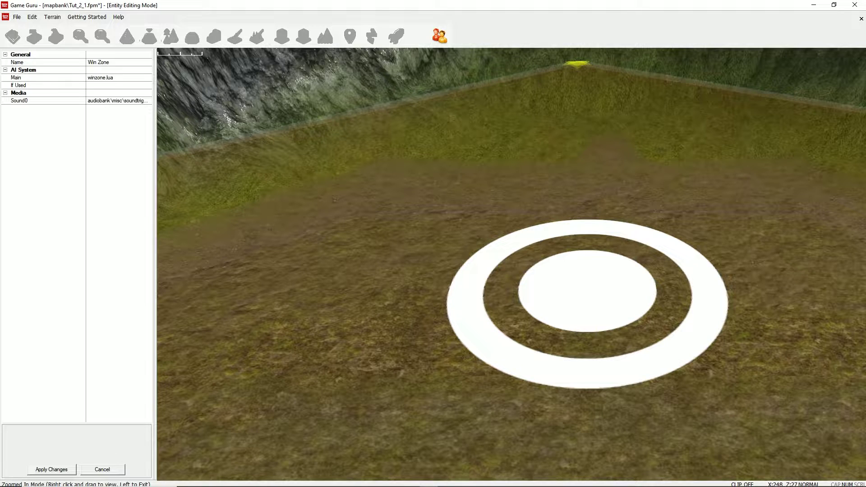
pyautogui.click(108, 85)
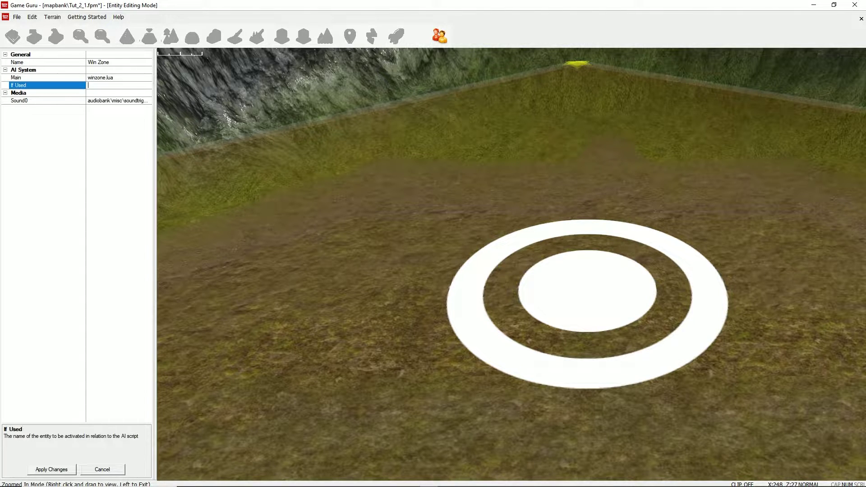
pyautogui.click(109, 101)
pyautogui.doubleClick(108, 101)
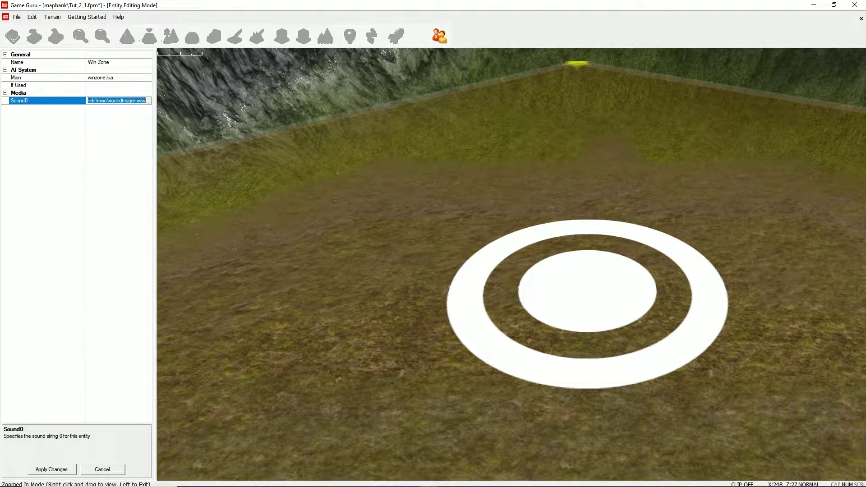
pyautogui.click(148, 101)
pyautogui.click(52, 469)
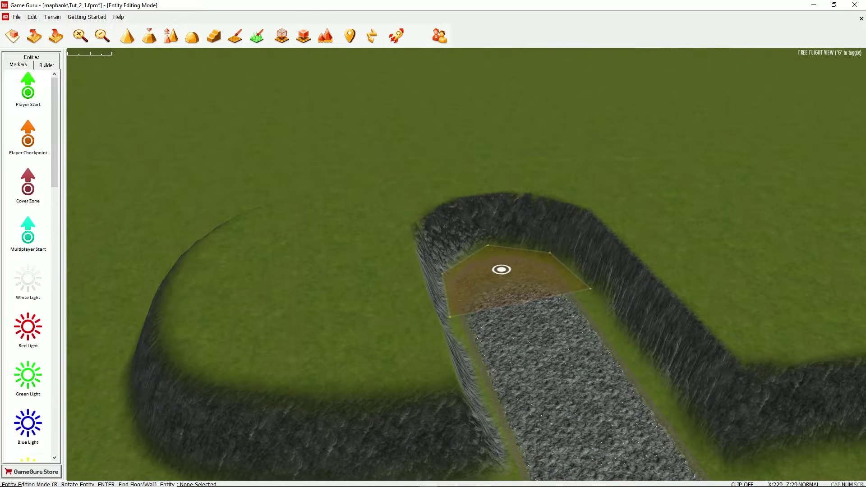
# Test the level by walking forward along the path from the player start into the Win Zone.
pyautogui.click(396, 35)
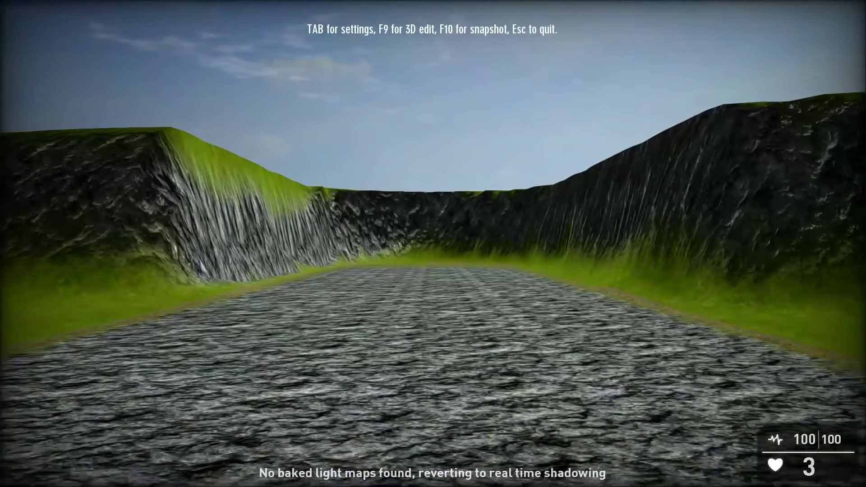
pyautogui.press('w')
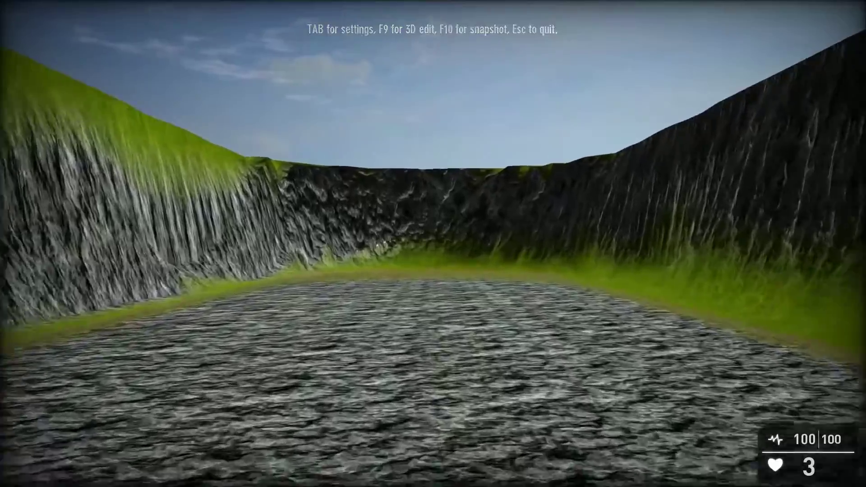
pyautogui.press('w')
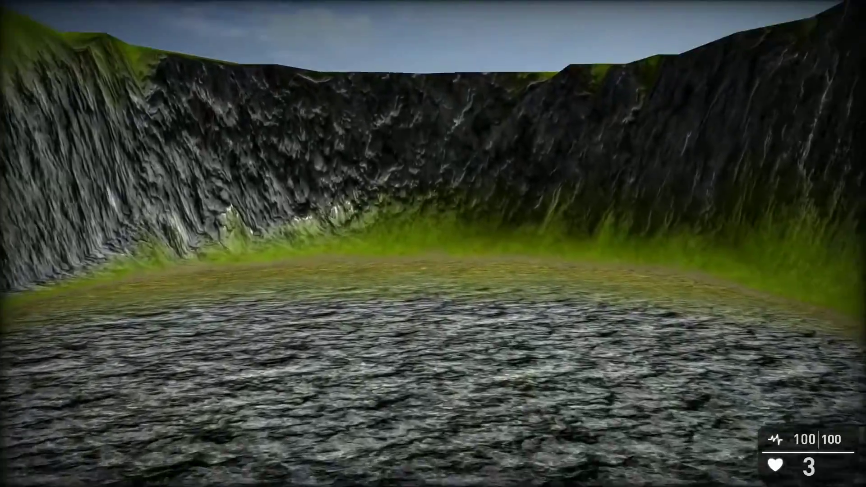
pyautogui.press('w')
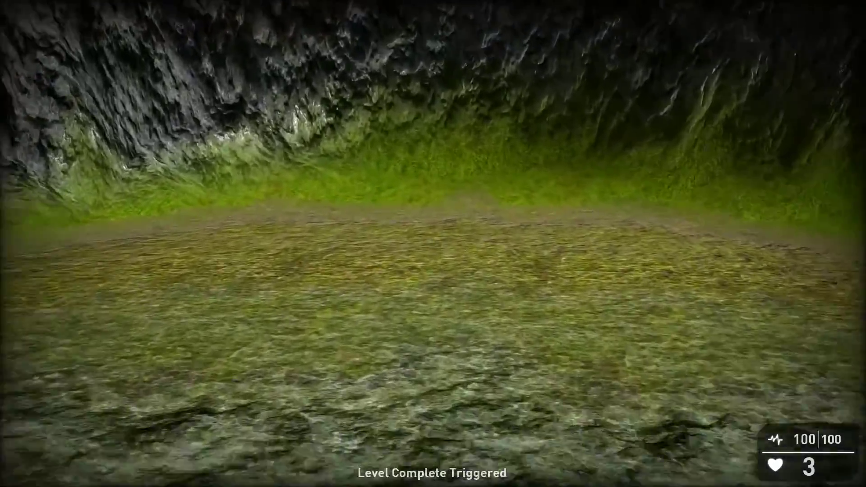
pyautogui.press('w')
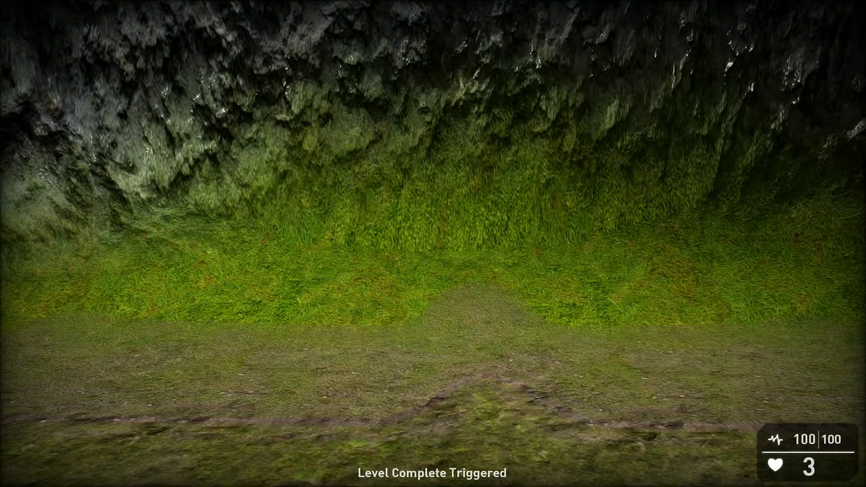
# Turn around in the level test, walk away from the Win Zone and back towards it, and end the test.
pyautogui.press('Right')
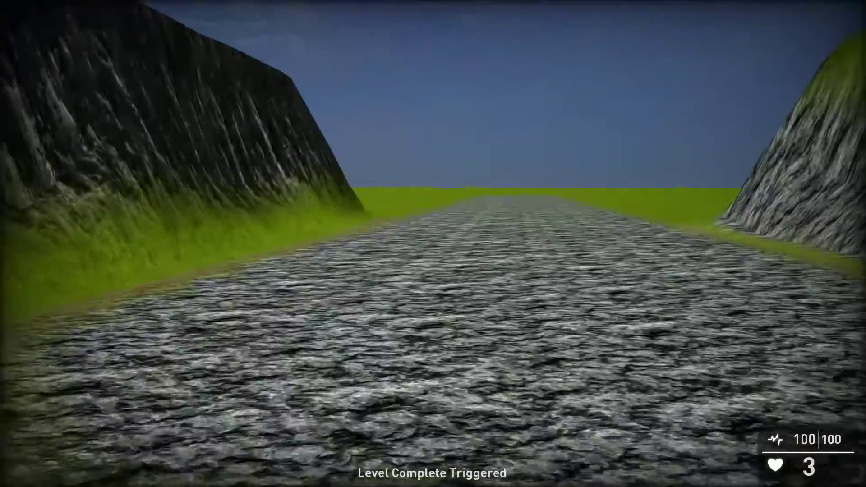
pyautogui.press('w')
pyautogui.press('Right')
pyautogui.press('Right')
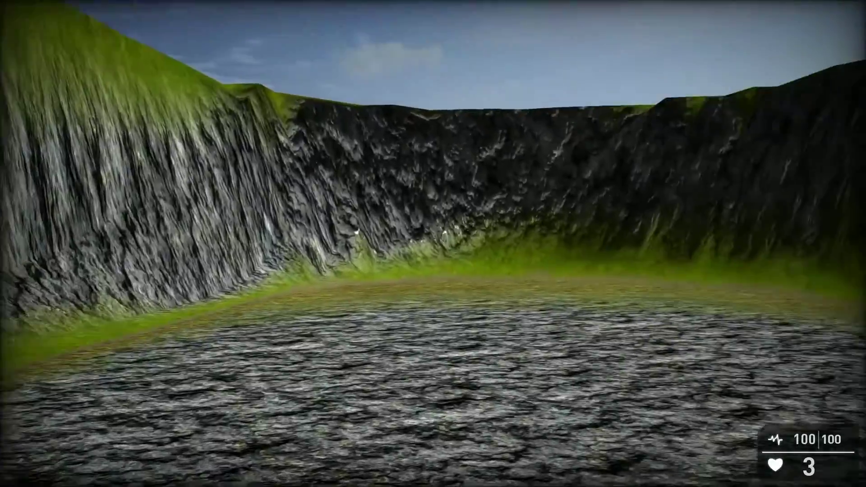
pyautogui.press('Escape')
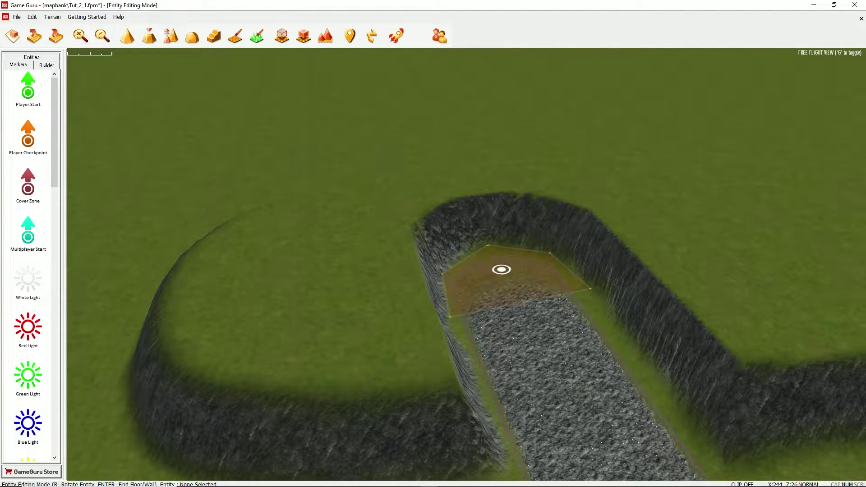
# Set the Win Zone's If Used field to Tut_2_2, apply the change and save the level.
pyautogui.click(501, 269)
pyautogui.click(553, 193)
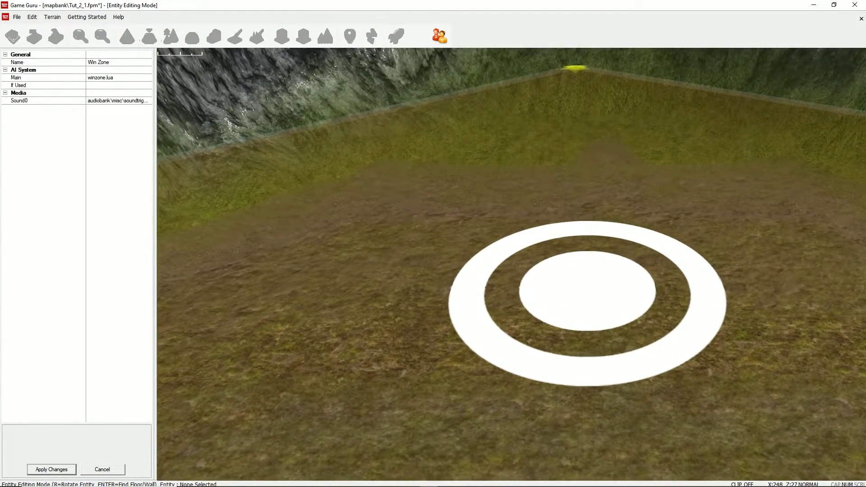
pyautogui.click(113, 85)
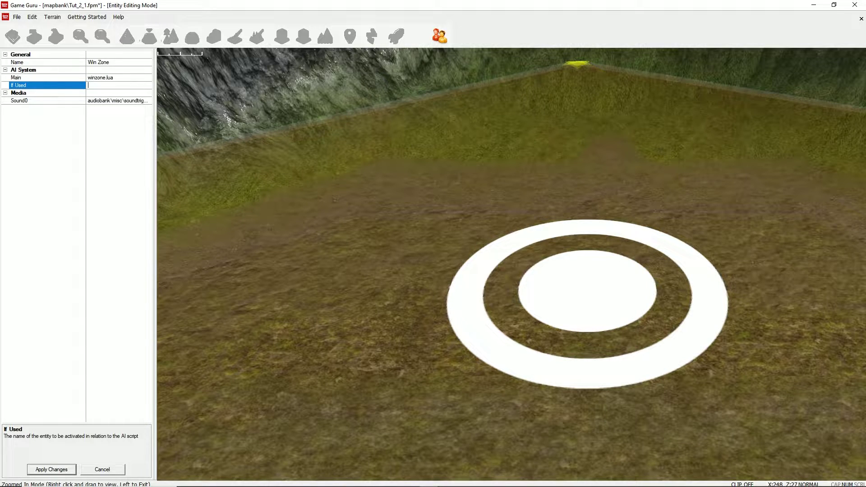
pyautogui.write('Tut_2_2')
pyautogui.click(51, 470)
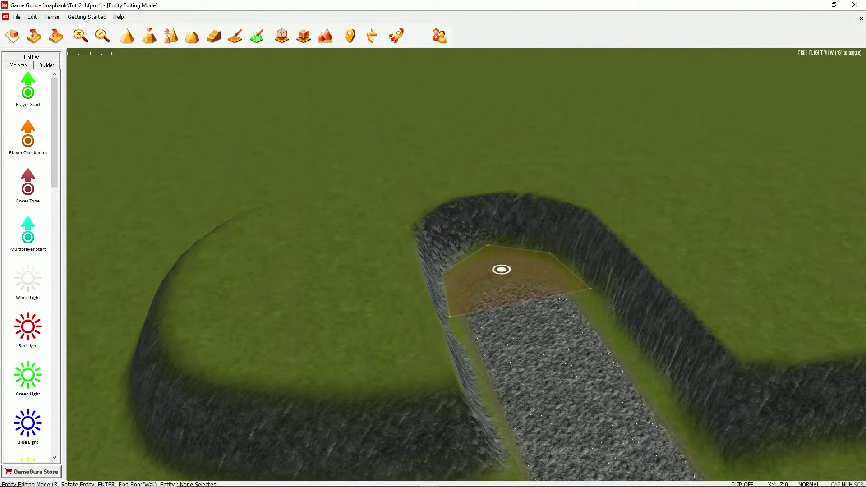
pyautogui.click(16, 17)
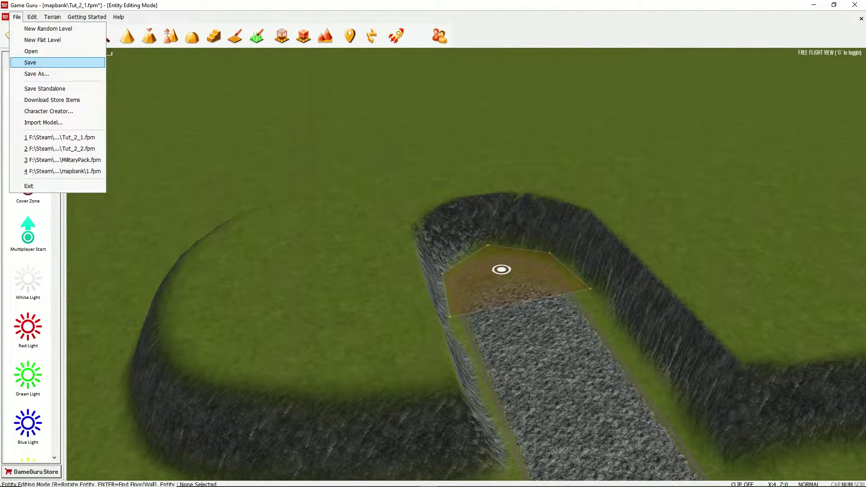
pyautogui.click(34, 62)
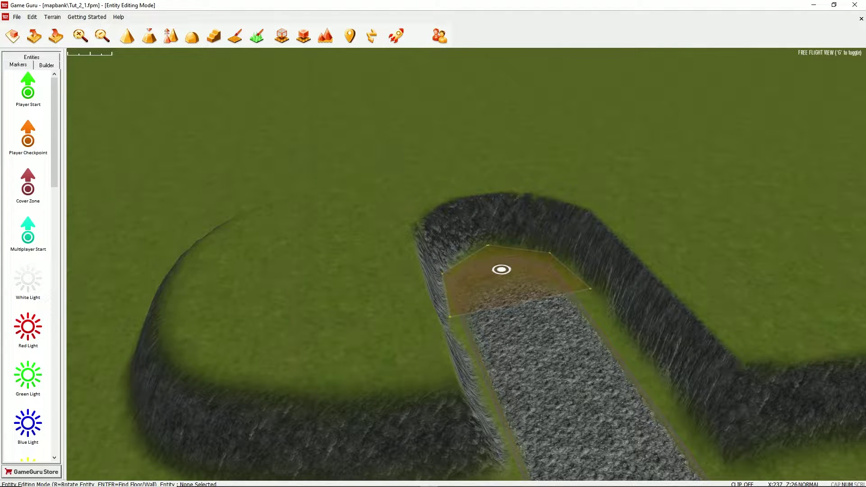
# Examine the Win Zone, the stone path and the Player Start marker from several angles in free flight view.
pyautogui.press('d')
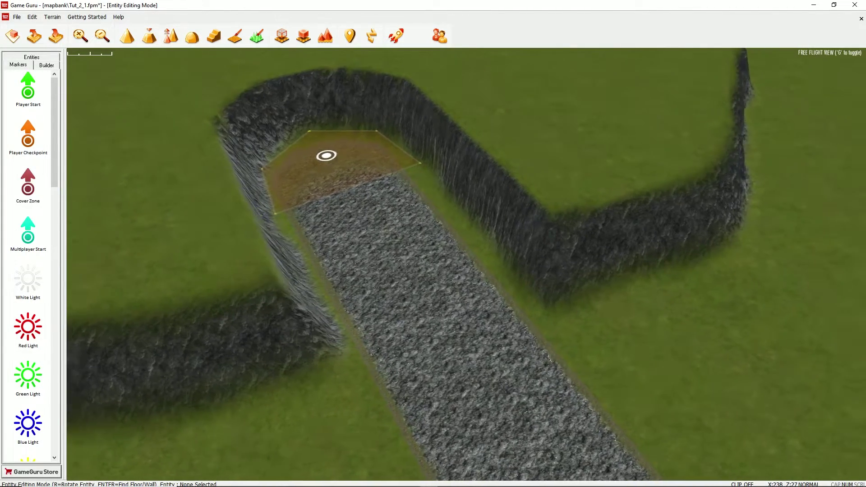
pyautogui.press('d')
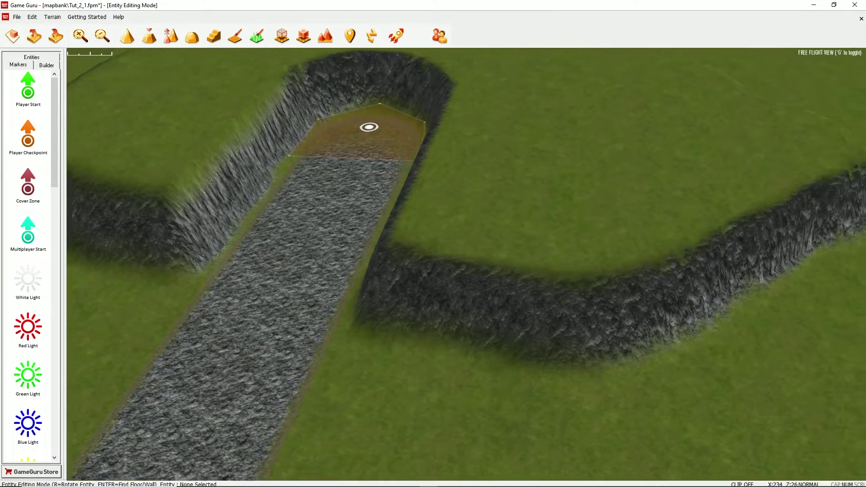
pyautogui.press('w')
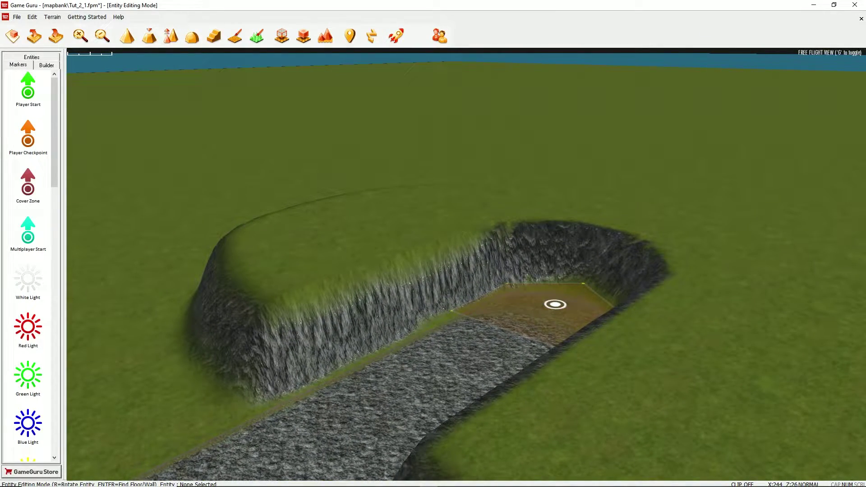
pyautogui.press('w')
pyautogui.moveTo(555, 305); pyautogui.dragTo(545, 331, button='right')
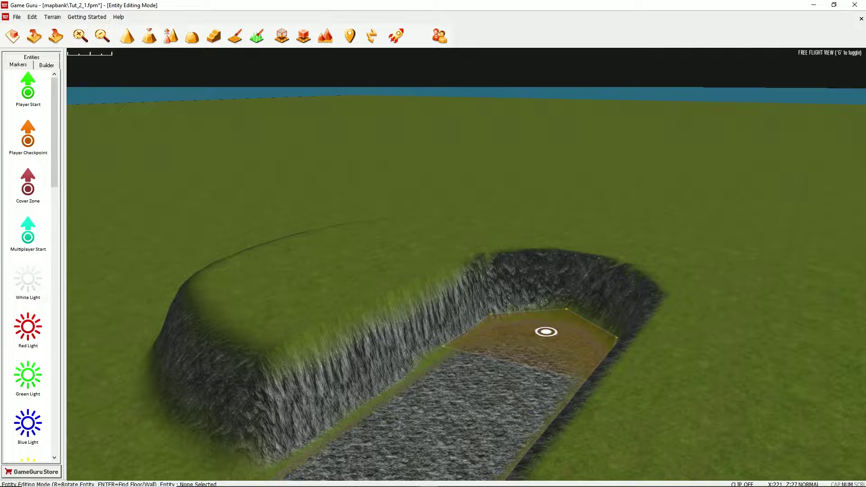
pyautogui.press('s')
pyautogui.moveTo(467, 265); pyautogui.dragTo(433, 307, button='right')
pyautogui.press('w')
pyautogui.press('a')
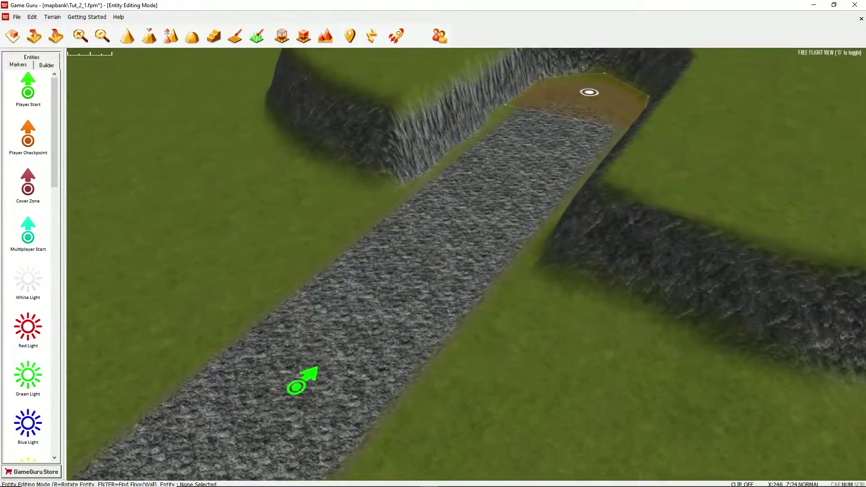
pyautogui.moveTo(466, 265)
pyautogui.mouseDown(button='right')
pyautogui.moveTo(468, 303)
pyautogui.moveTo(474, 271)
pyautogui.moveTo(505, 271)
pyautogui.moveTo(533, 258)
pyautogui.moveTo(467, 280)
pyautogui.moveTo(468, 316)
pyautogui.moveTo(465, 221)
pyautogui.mouseUp(button='right')
pyautogui.press('a')
pyautogui.press('s')
pyautogui.press('w')
pyautogui.press('s')
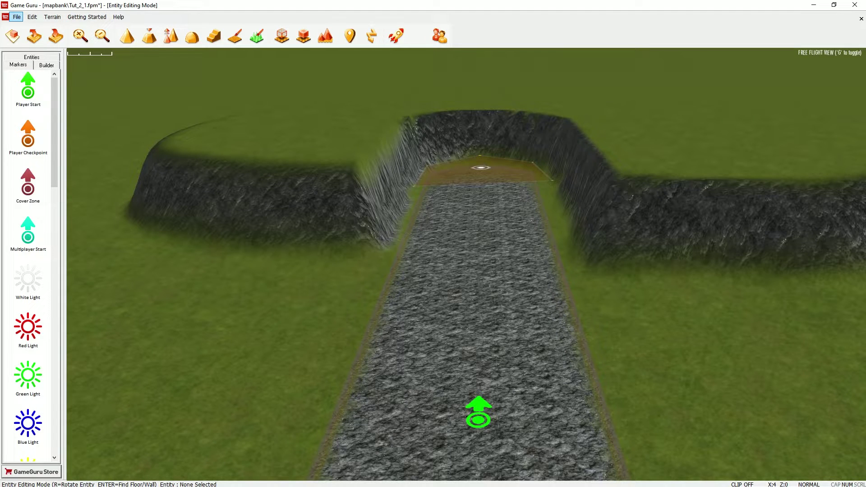
# Start the standalone export of the level, agreeing to save the level first.
pyautogui.click(17, 16)
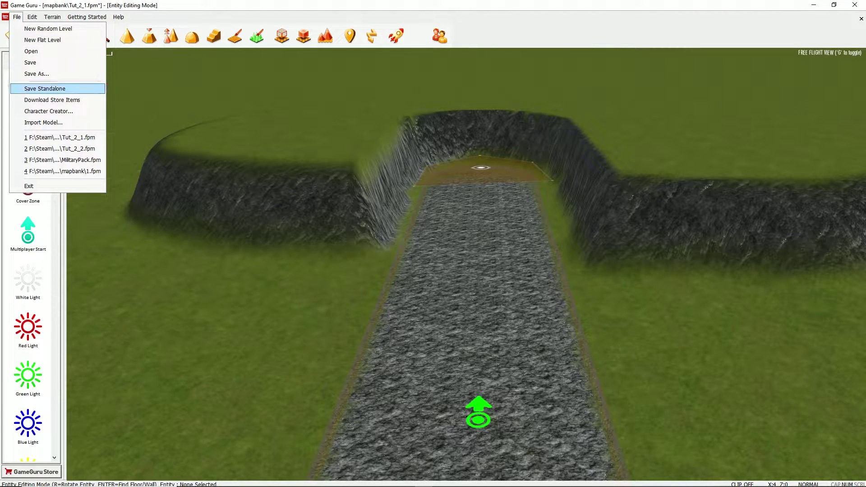
pyautogui.click(45, 88)
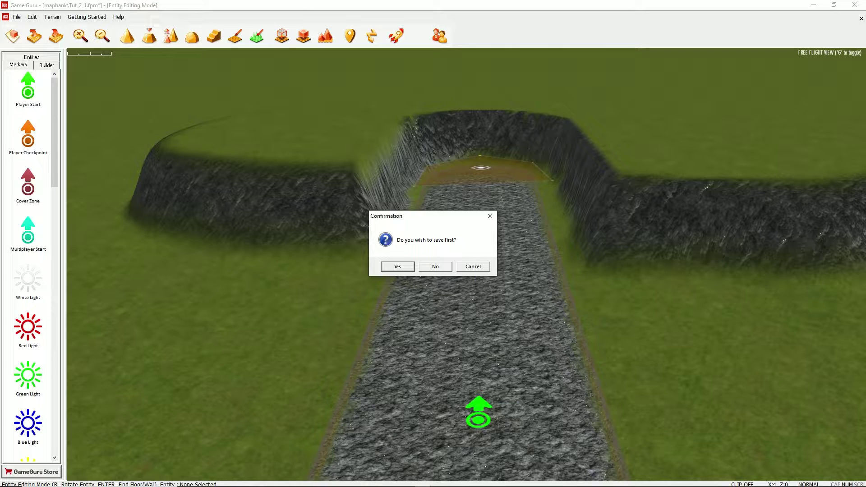
pyautogui.press('Return')
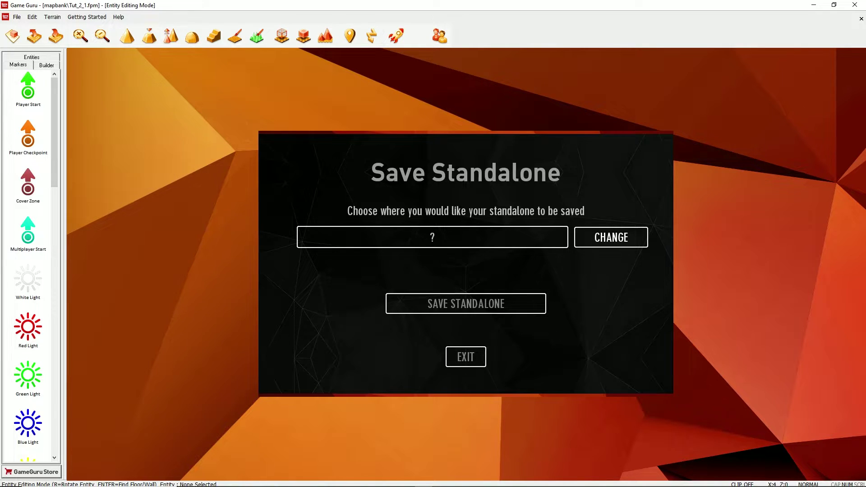
# Create a folder named Tut_2_1 in mapbank, select it as the destination and save the standalone game there.
pyautogui.click(611, 238)
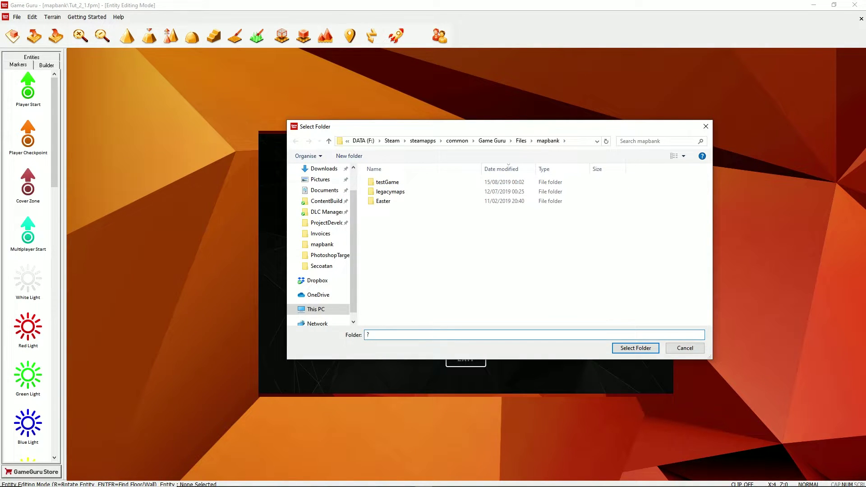
pyautogui.rightClick(422, 262)
pyautogui.moveTo(451, 368)
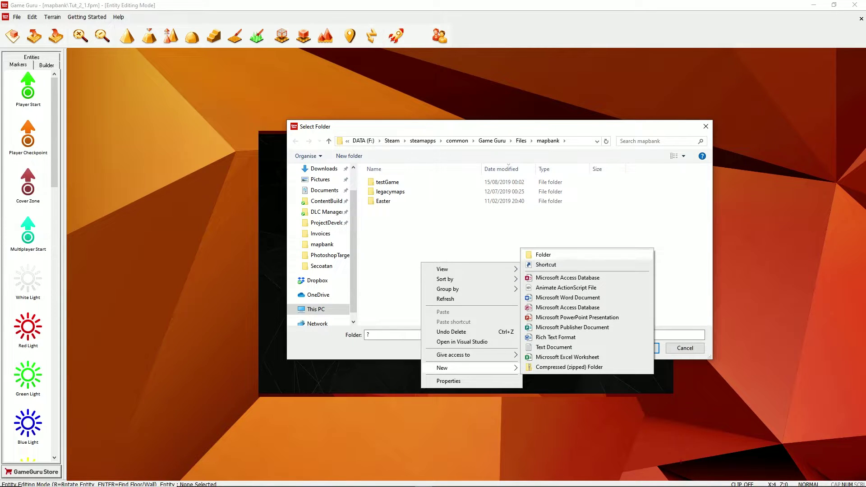
pyautogui.click(544, 255)
pyautogui.write('Tut_2')
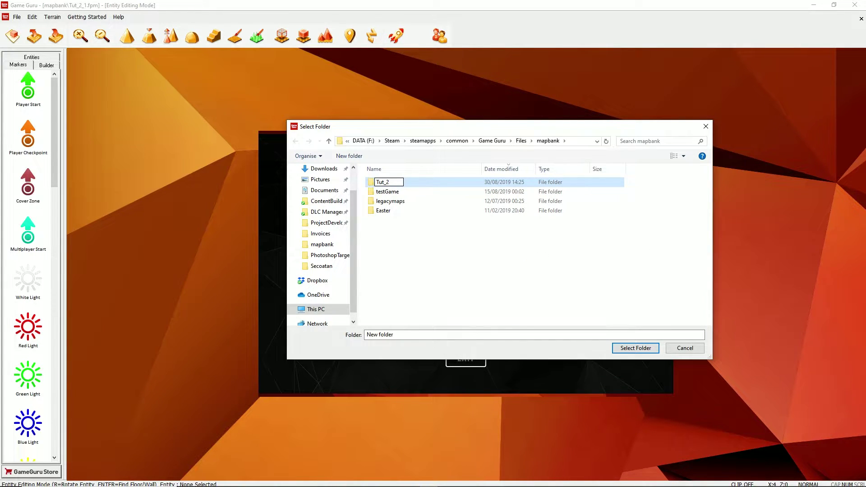
pyautogui.write('_1')
pyautogui.press('Return')
pyautogui.press('Return')
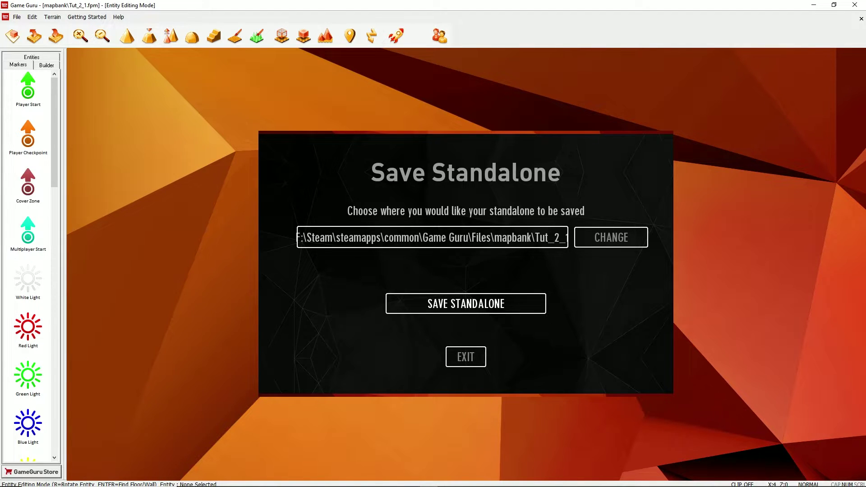
pyautogui.click(466, 304)
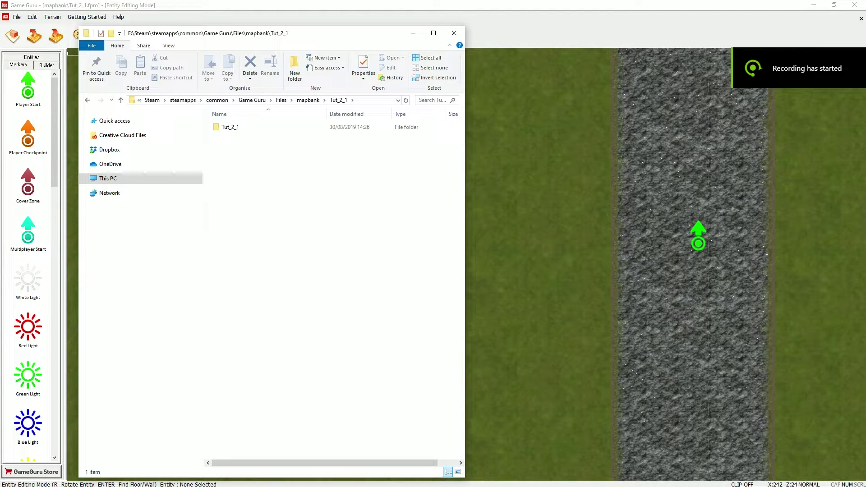
# Check the exported folder's path in File Explorer, open the inner Tut_2_1 folder and run Tut_2_1.exe.
pyautogui.click(375, 101)
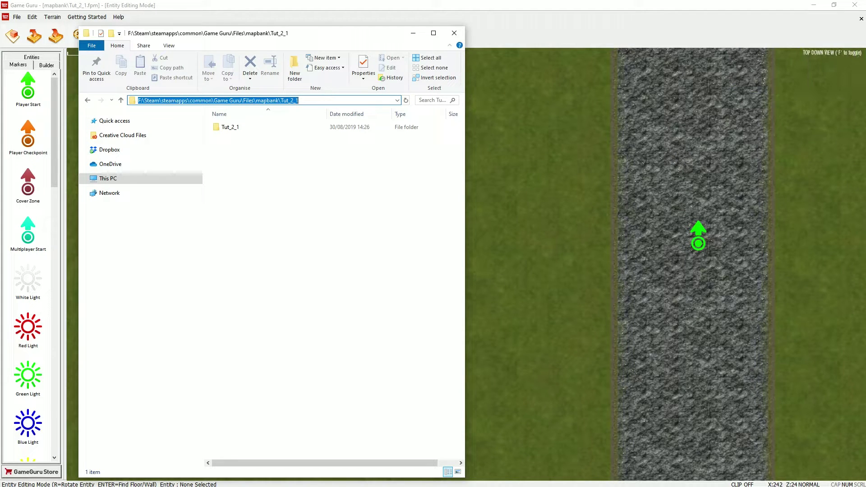
pyautogui.click(300, 100)
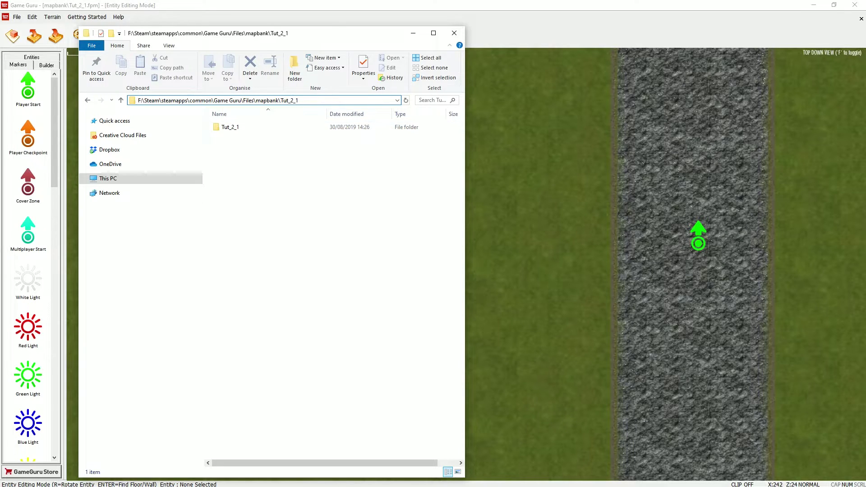
pyautogui.click(230, 127)
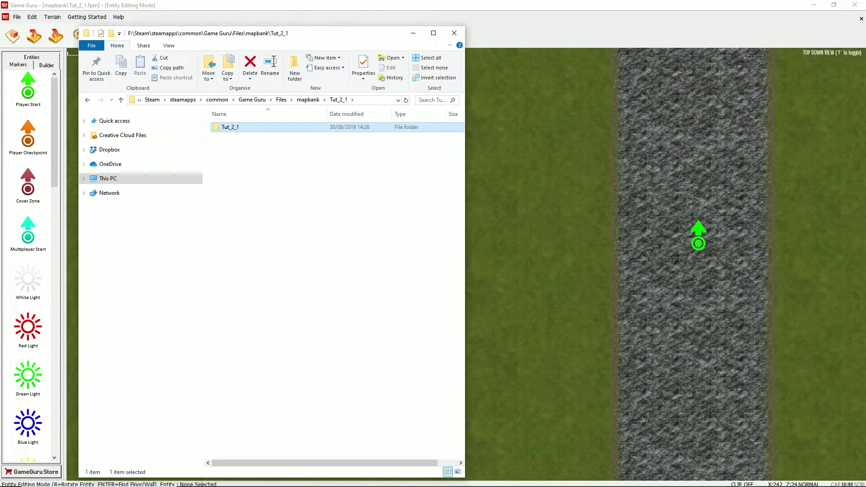
pyautogui.press('Return')
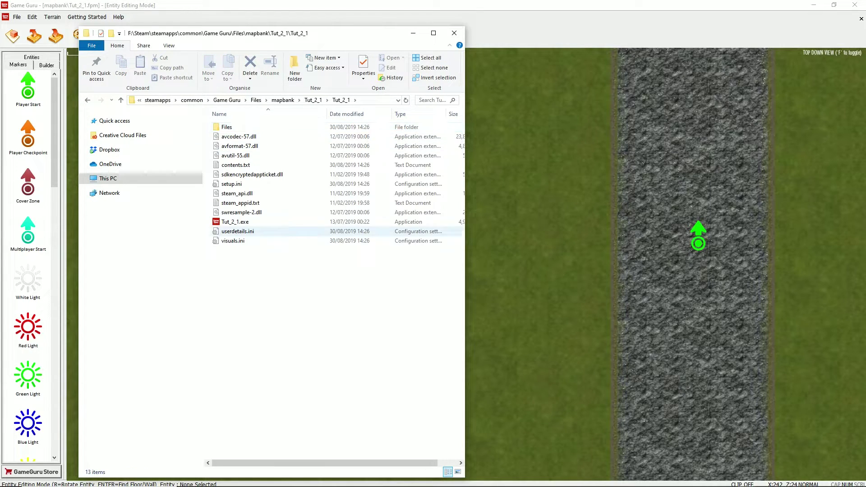
pyautogui.click(235, 222)
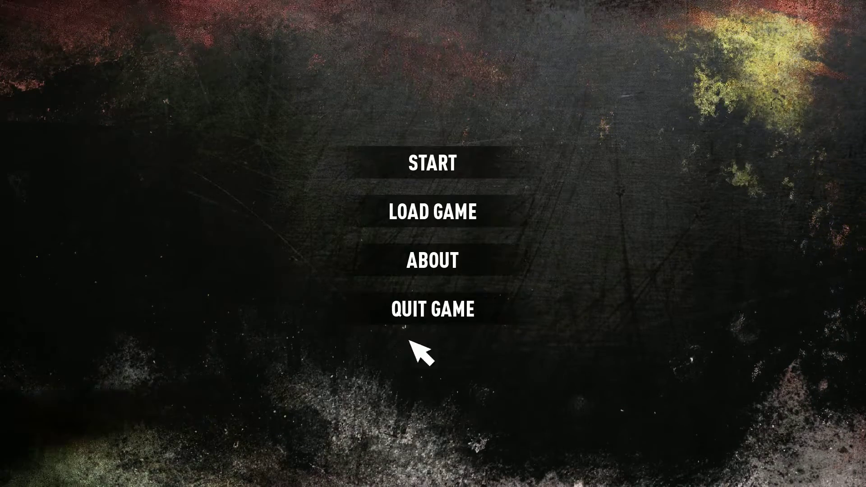
# View the standalone game's load slots, return to the main menu and start the game.
pyautogui.click(422, 207)
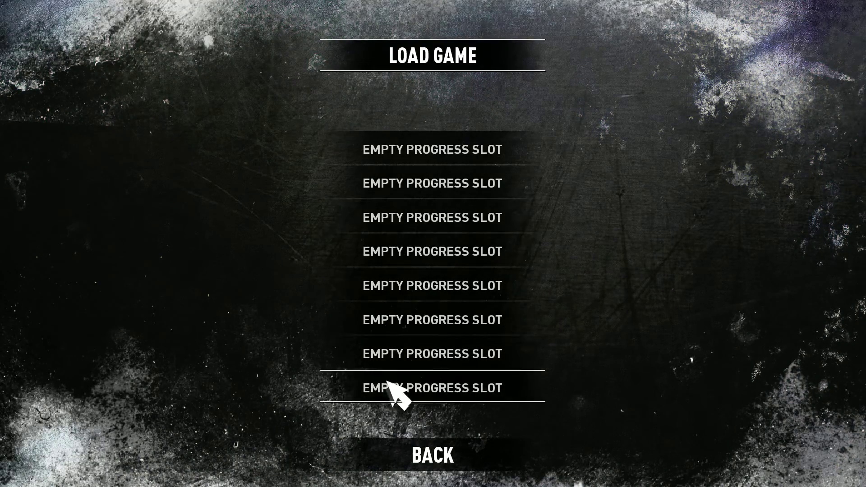
pyautogui.click(431, 454)
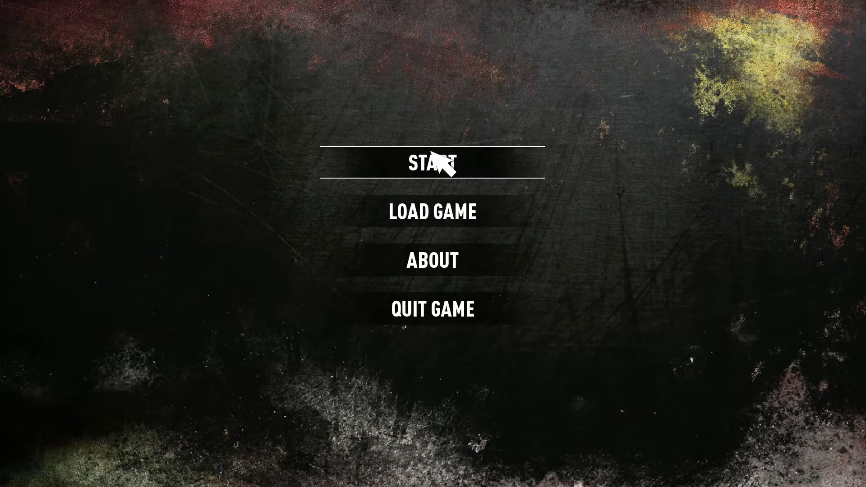
pyautogui.click(449, 168)
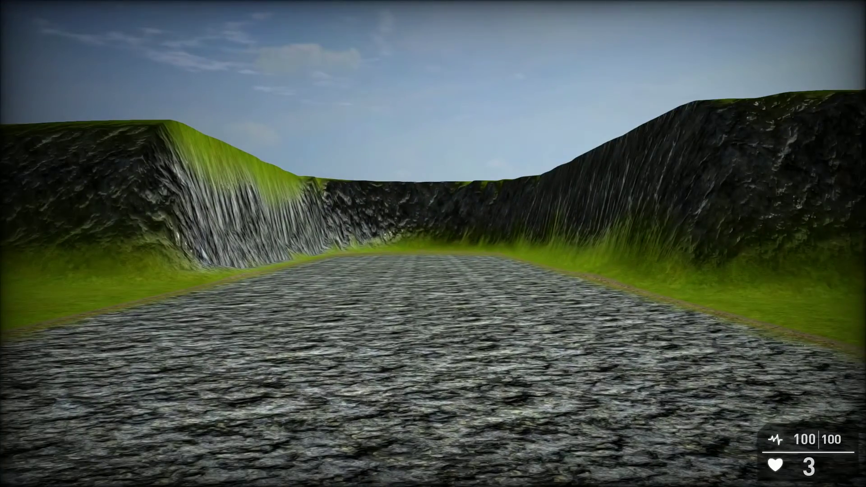
# Walk the player forward along the stone road into the Win Zone between the cliffs to trigger the level change.
pyautogui.press('w')
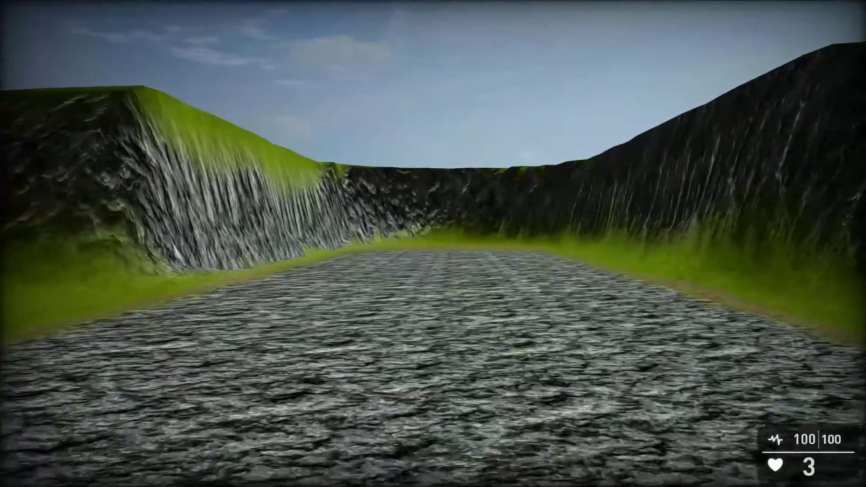
pyautogui.press('w')
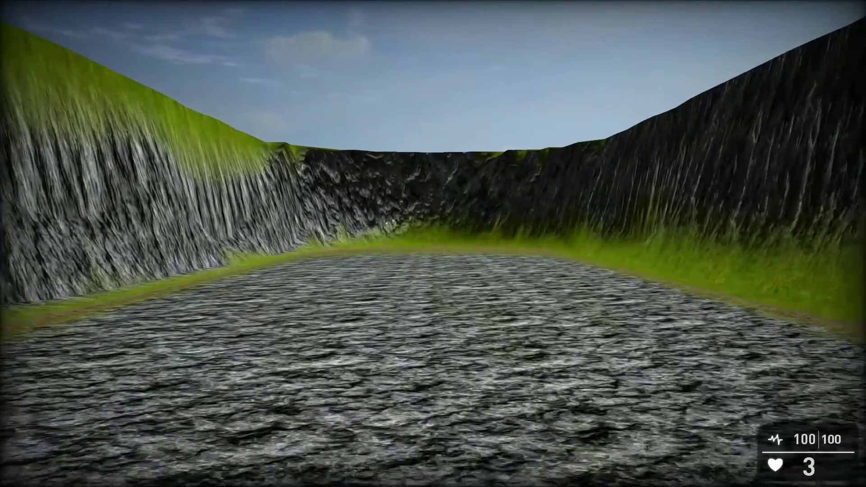
pyautogui.press('w')
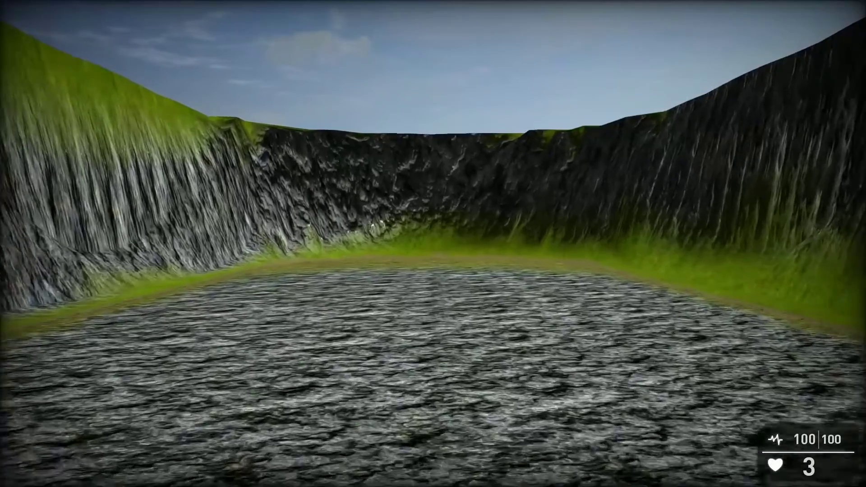
pyautogui.press('w')
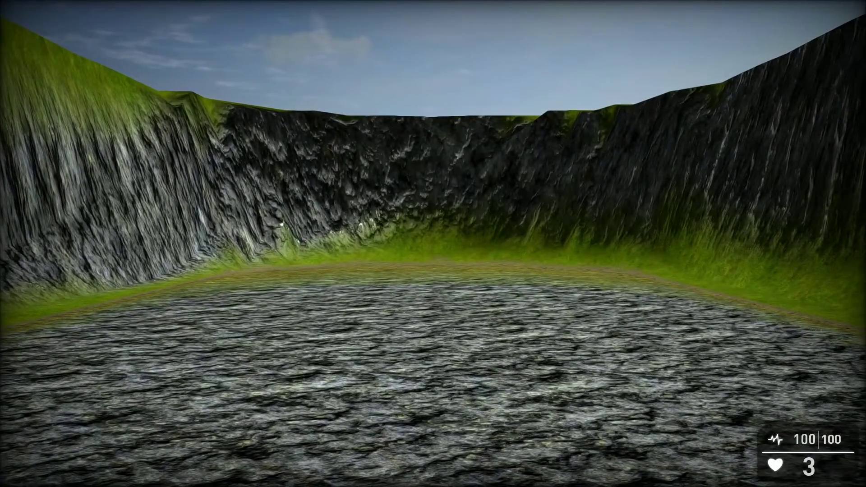
pyautogui.press('w')
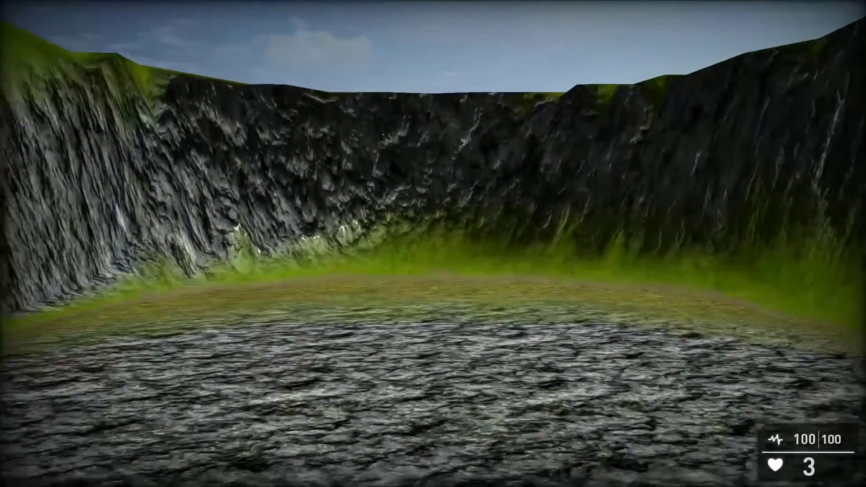
pyautogui.press('w')
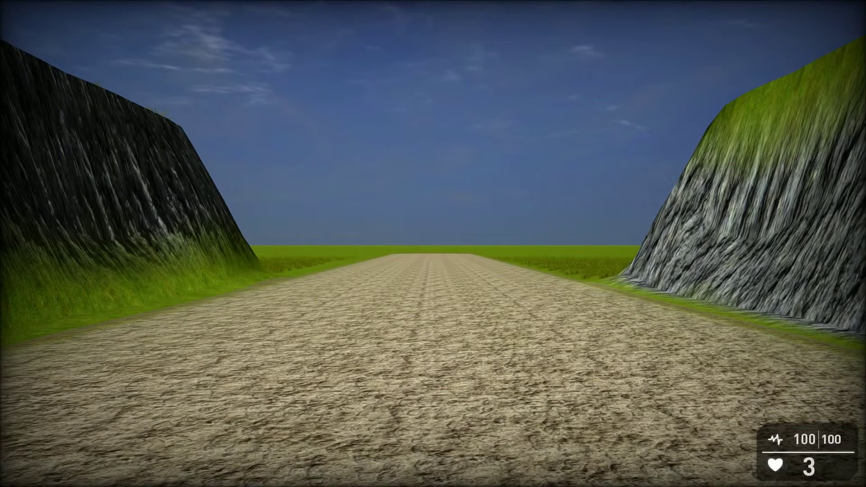
# Walk along the road in the second level, declining the performance improvement, and turn around to look at the cliffs.
pyautogui.press('w')
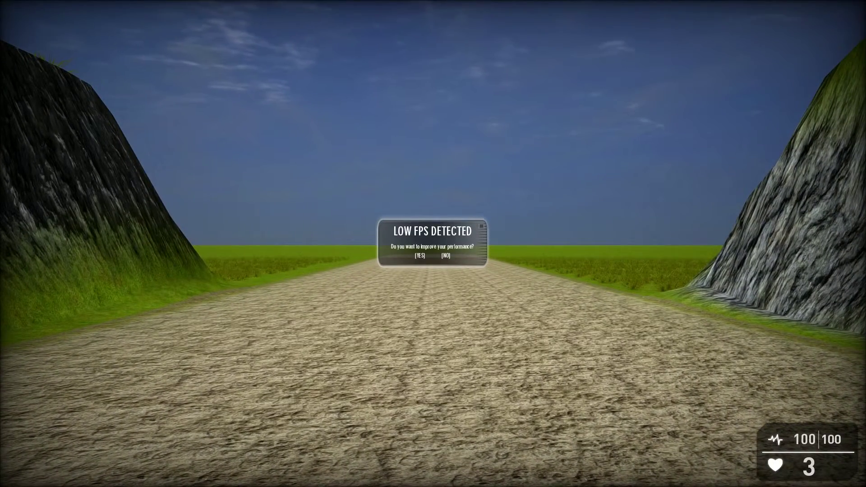
pyautogui.press('n')
pyautogui.press('w')
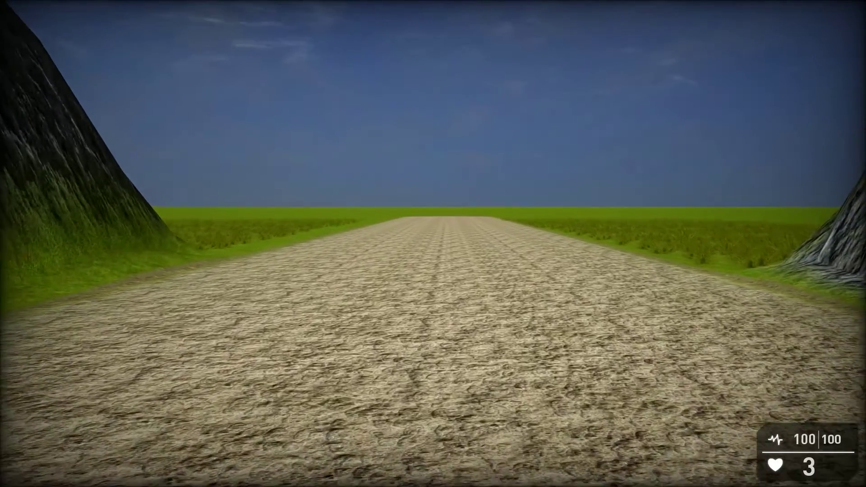
pyautogui.press('w')
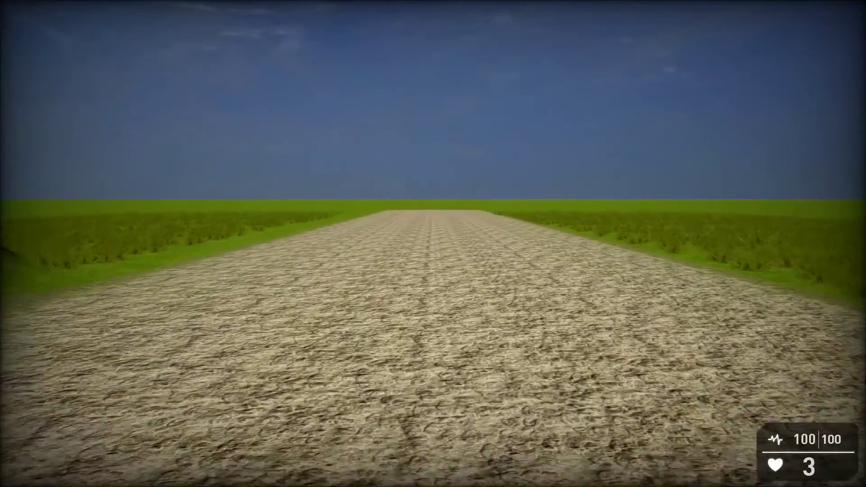
pyautogui.press('w')
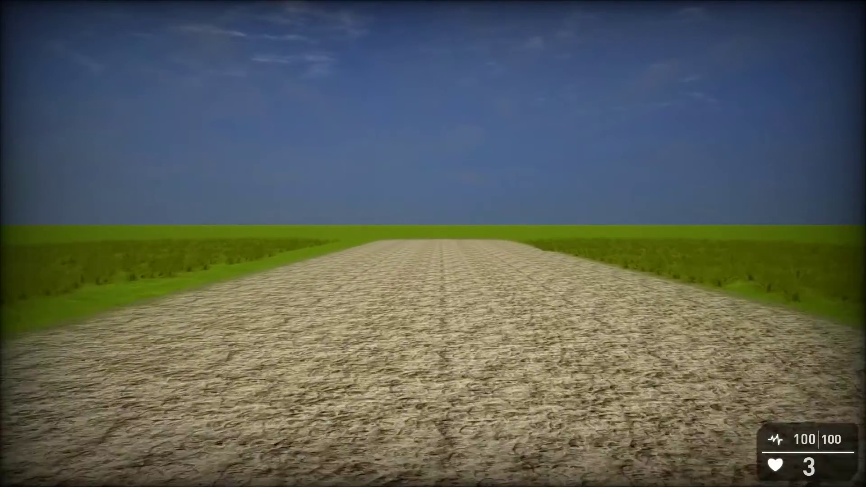
pyautogui.press('w')
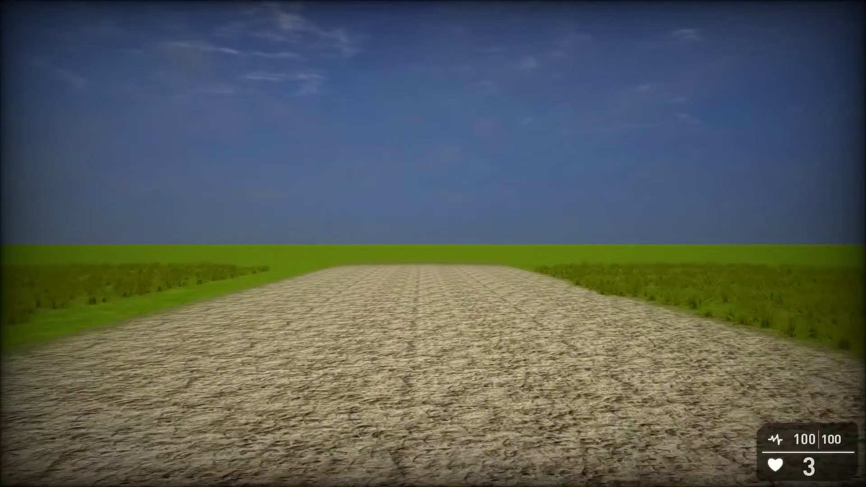
pyautogui.press('Right')
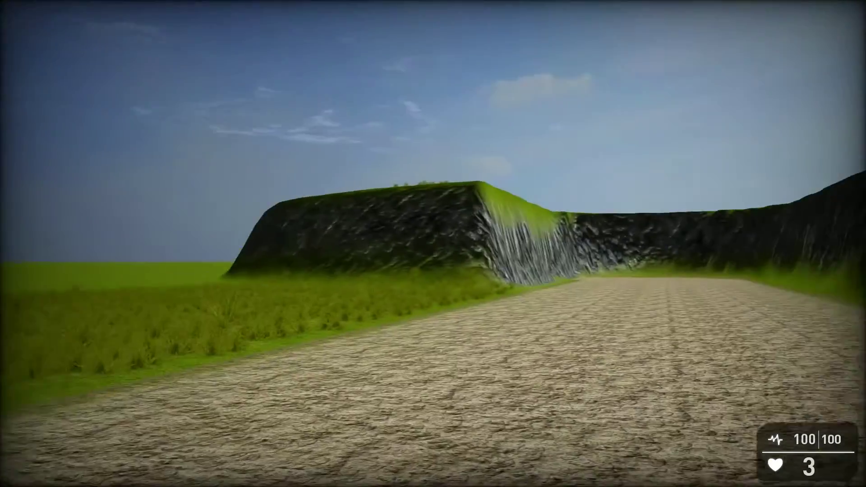
pyautogui.press('Right')
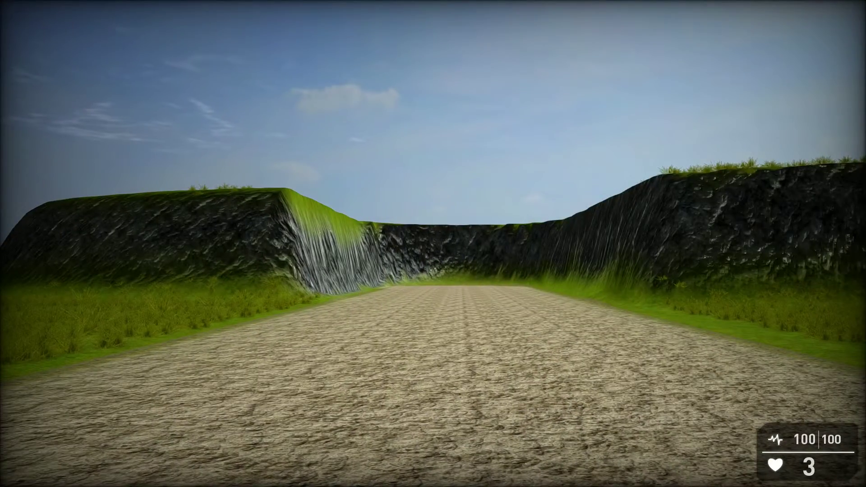
# Save the running game from its pause menu, load the saved game and exit the standalone game.
pyautogui.press('Escape')
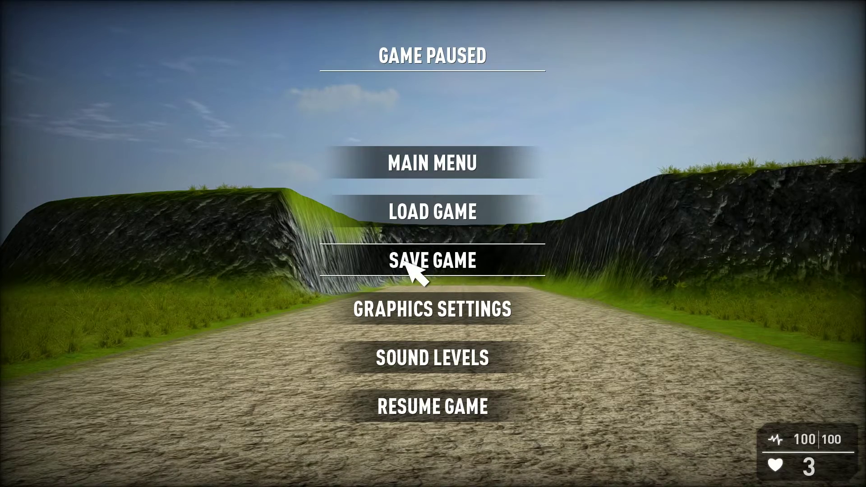
pyautogui.click(409, 267)
pyautogui.click(409, 175)
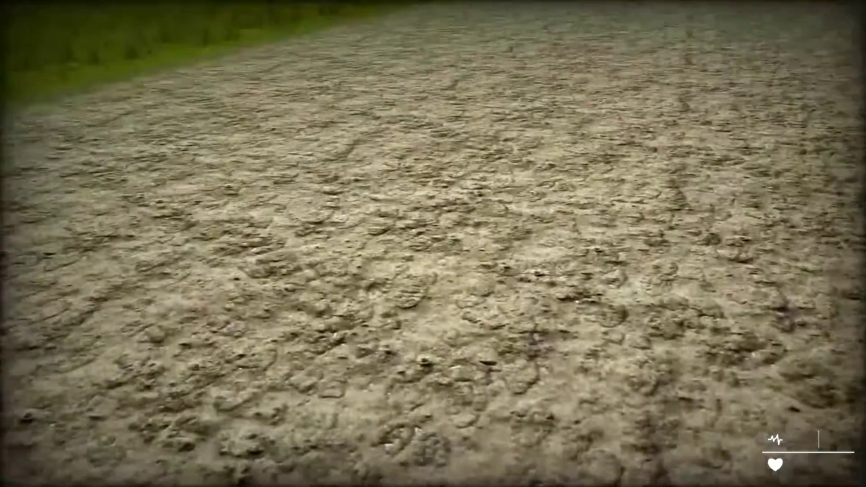
pyautogui.press('Escape')
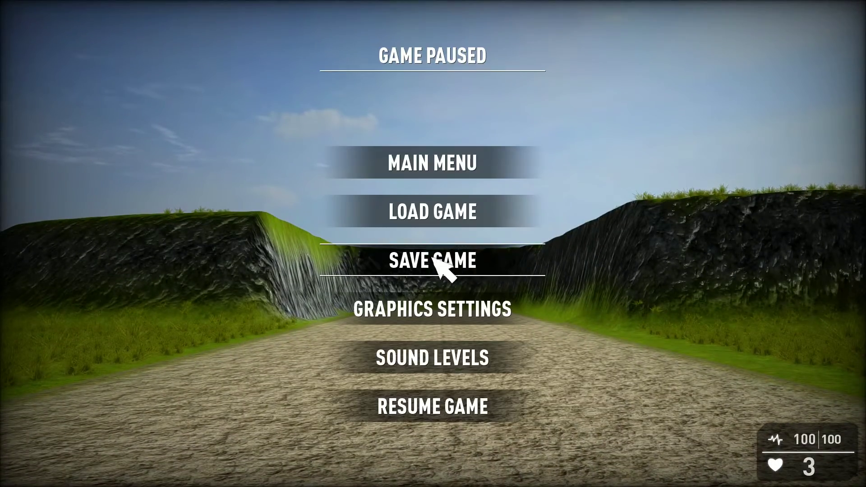
pyautogui.click(433, 210)
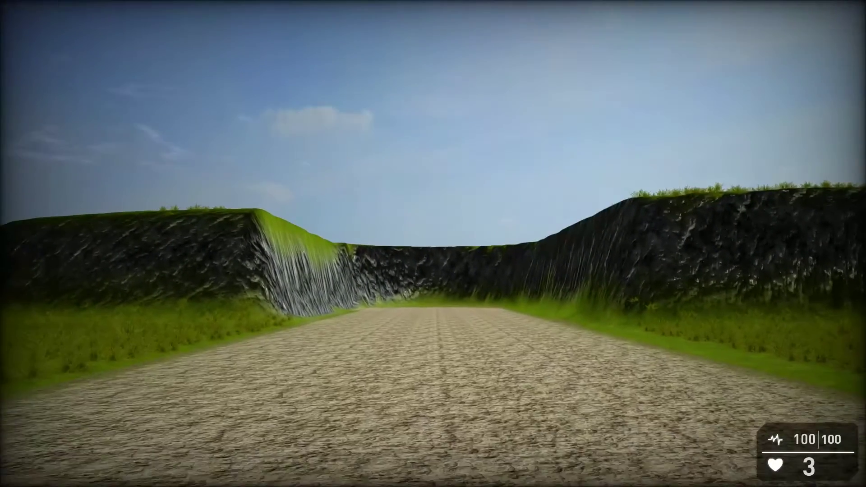
pyautogui.press('Escape')
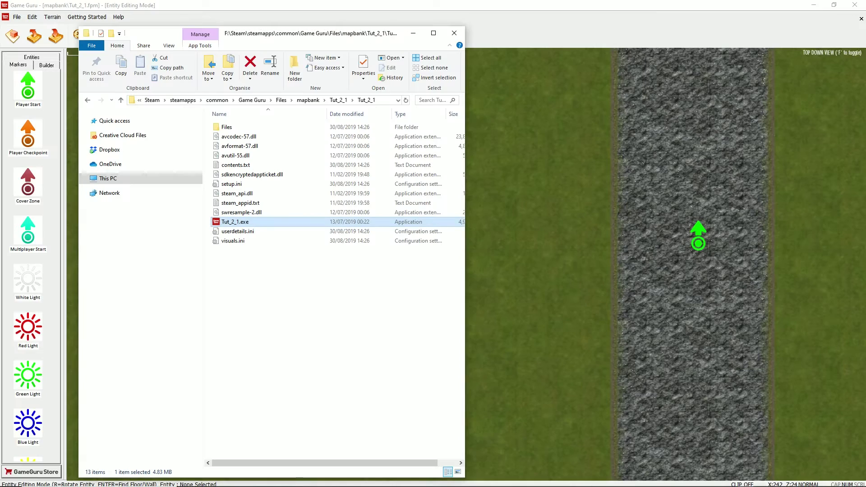
# Switch back to the GameGuru editor, enter free flight view and place another Win Zone on the road behind the player start.
pyautogui.hotkey('alt', 'Tab')
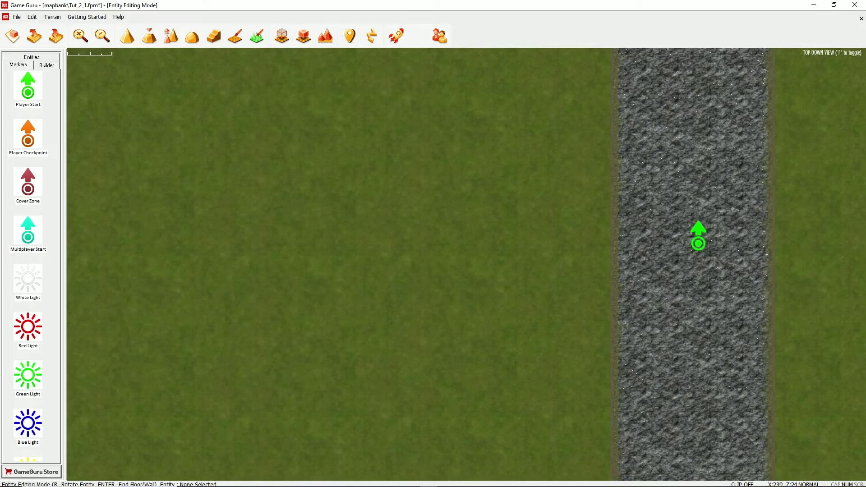
pyautogui.press('f')
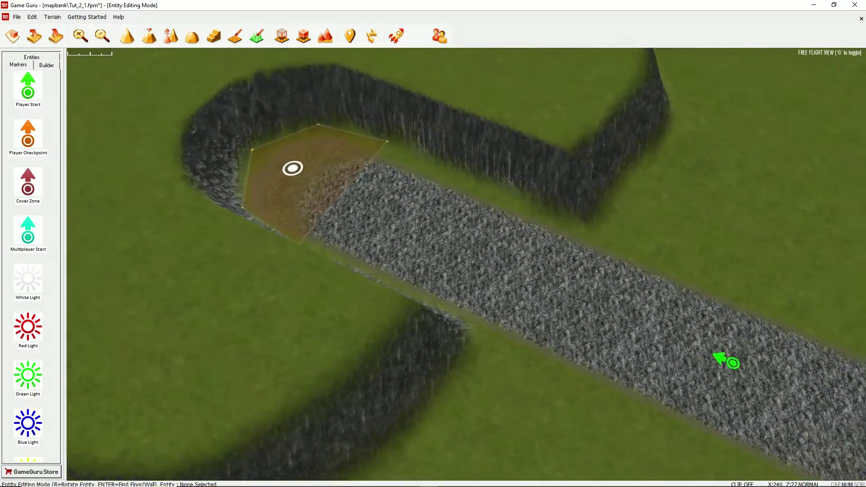
pyautogui.moveTo(433, 262); pyautogui.dragTo(519, 257, button='right')
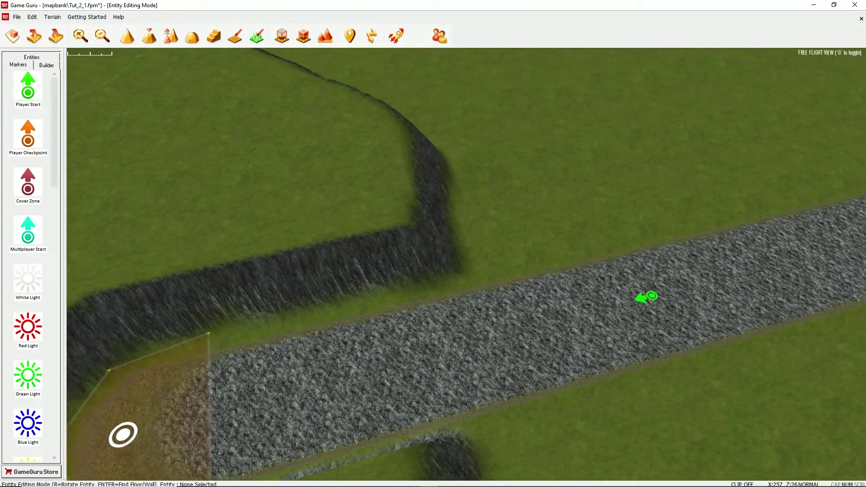
pyautogui.scroll(-6, 28, 266)
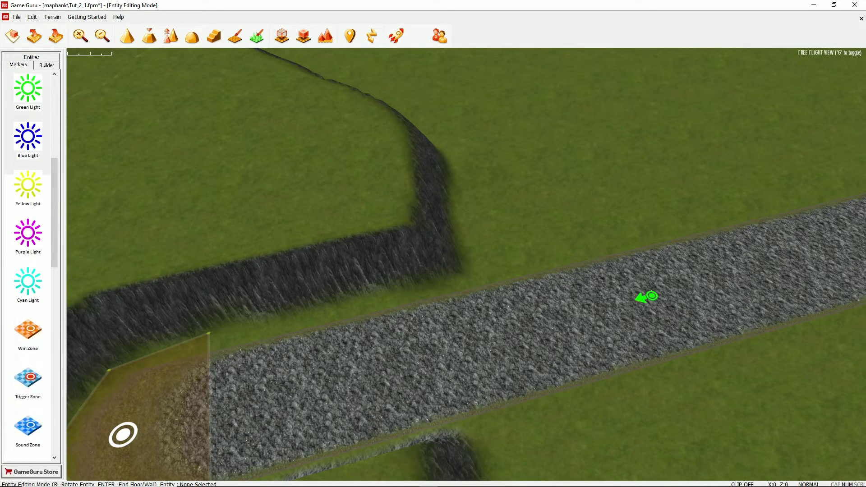
pyautogui.click(28, 332)
pyautogui.press('d')
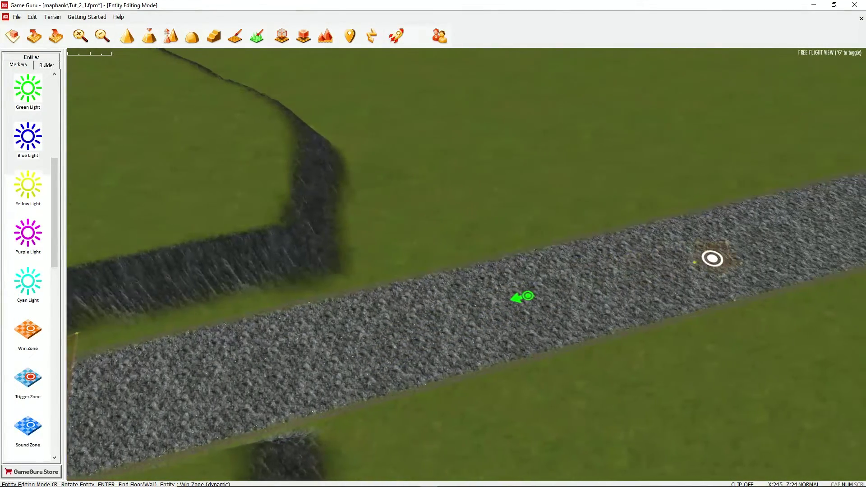
pyautogui.click(738, 239)
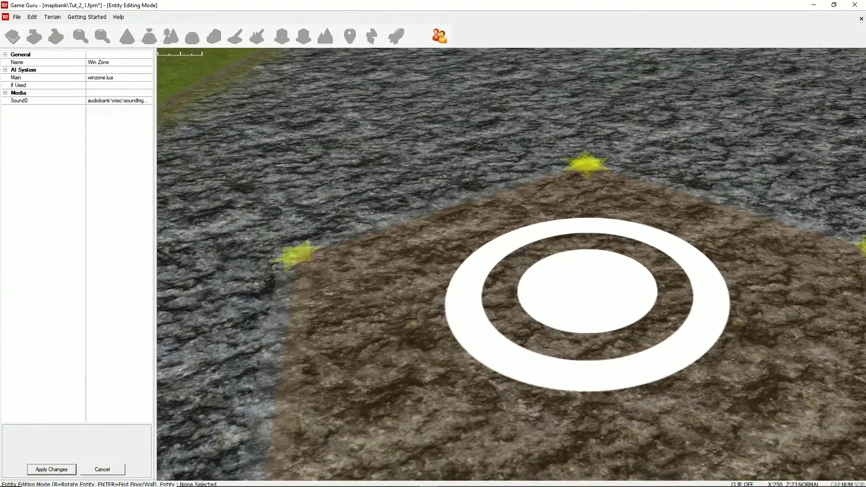
# Check the new Win Zone's If Used property, cancel the property edit and view the zone relative to the player start.
pyautogui.click(113, 85)
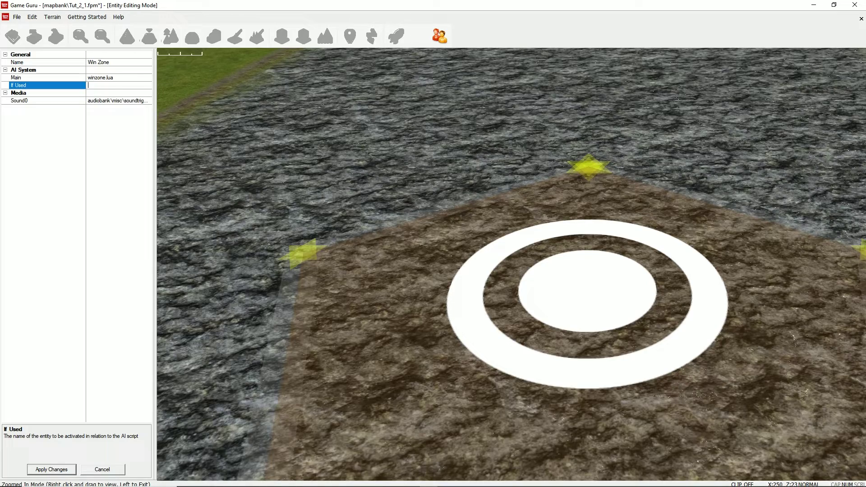
pyautogui.click(103, 469)
pyautogui.press('d')
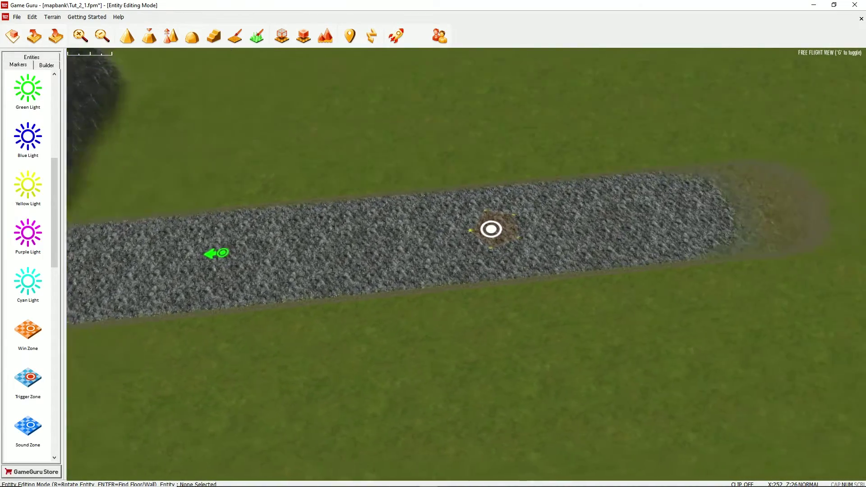
pyautogui.press('d')
pyautogui.press('w')
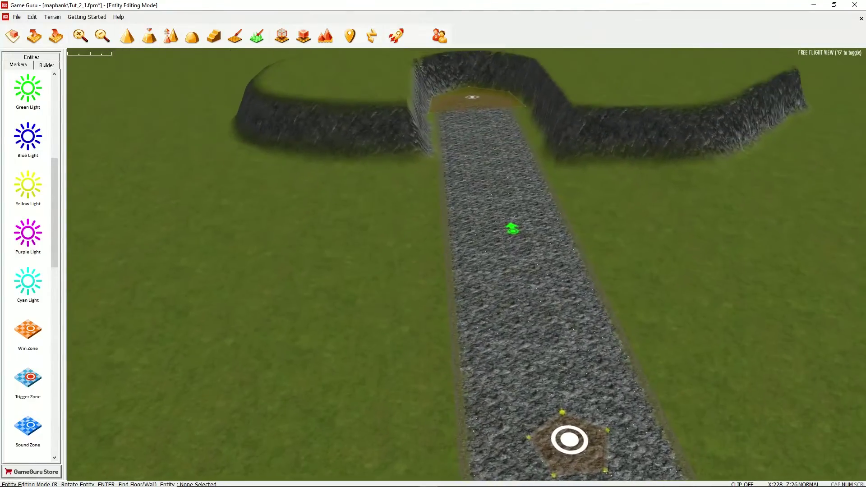
# Examine the road layout from the new Win Zone past the player start to the original Win Zone inside the cliffs.
pyautogui.press('a')
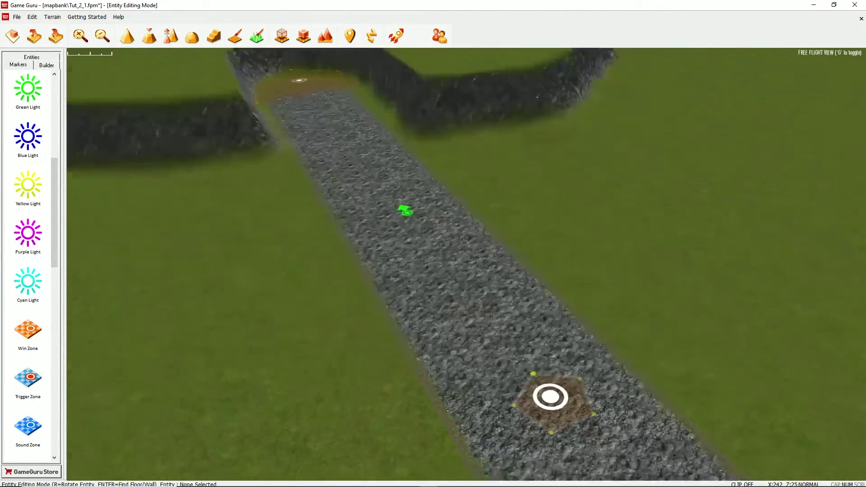
pyautogui.press('a')
pyautogui.press('a')
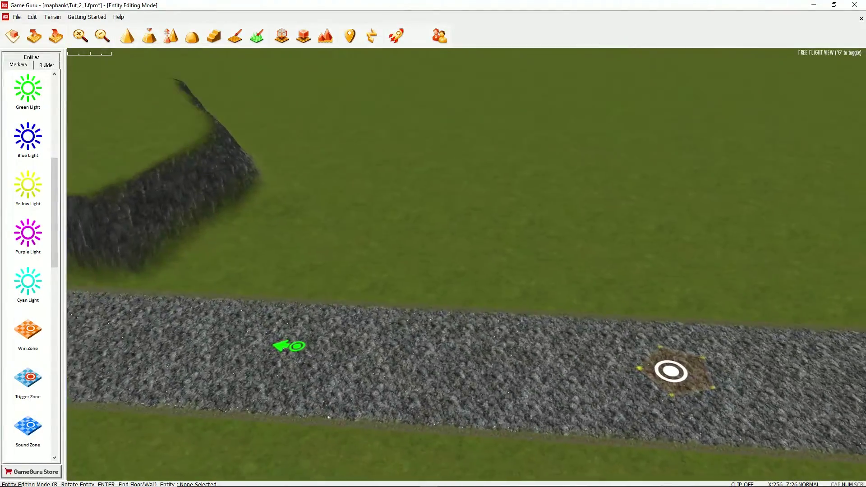
pyautogui.press('a')
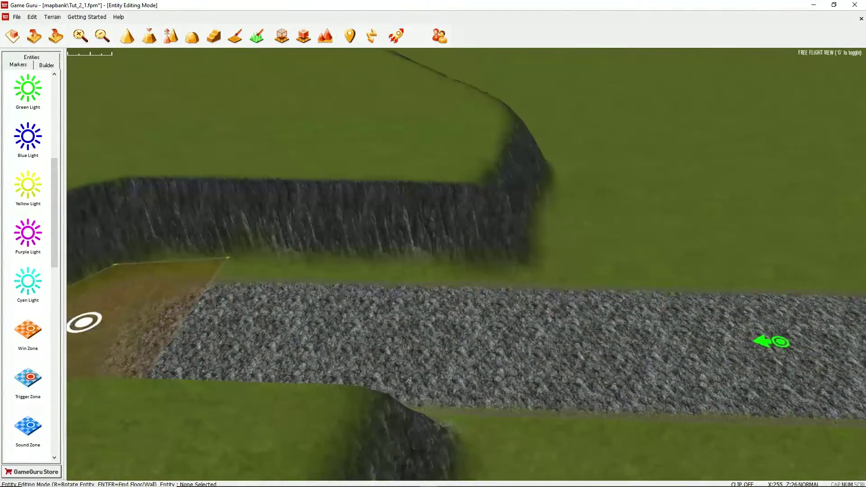
pyautogui.press('a')
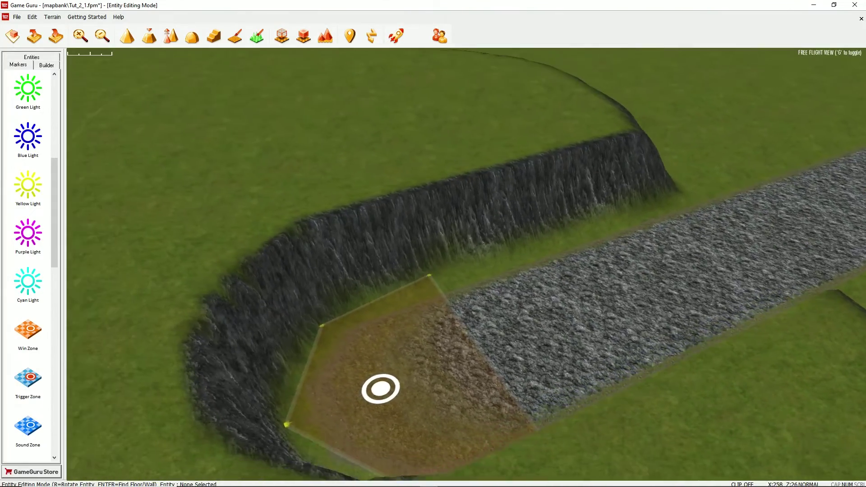
pyautogui.press('a')
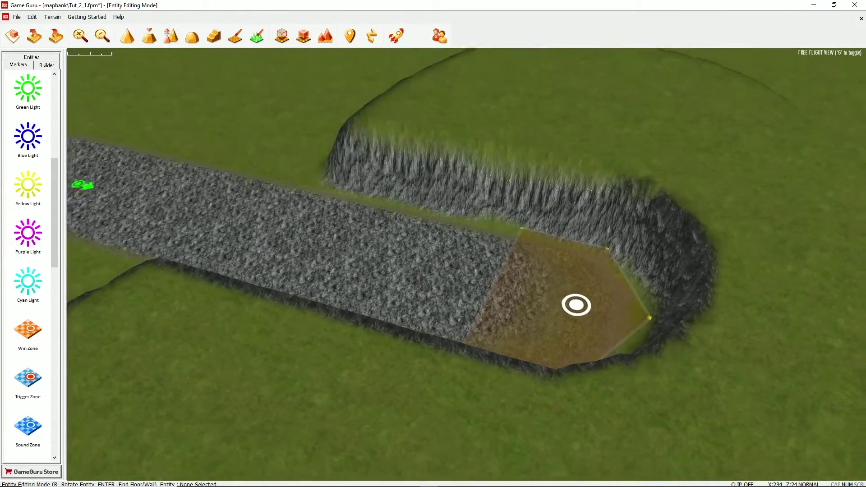
pyautogui.press('w')
pyautogui.press('d')
pyautogui.press('d')
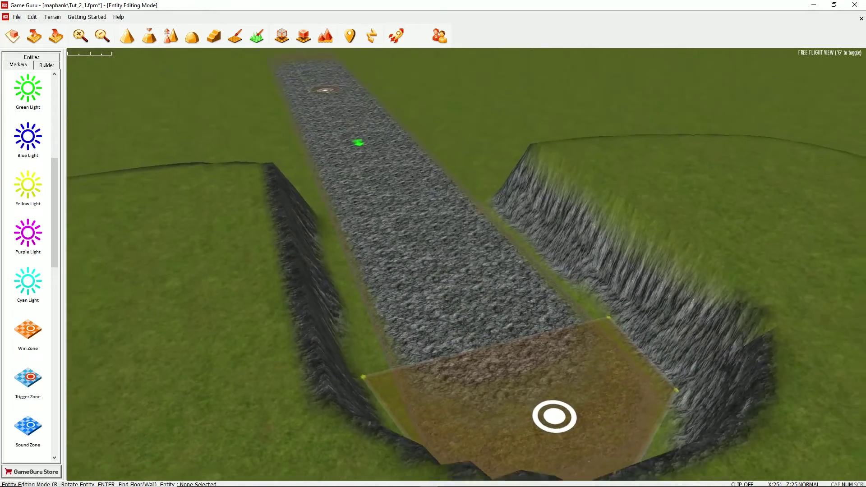
pyautogui.press('s')
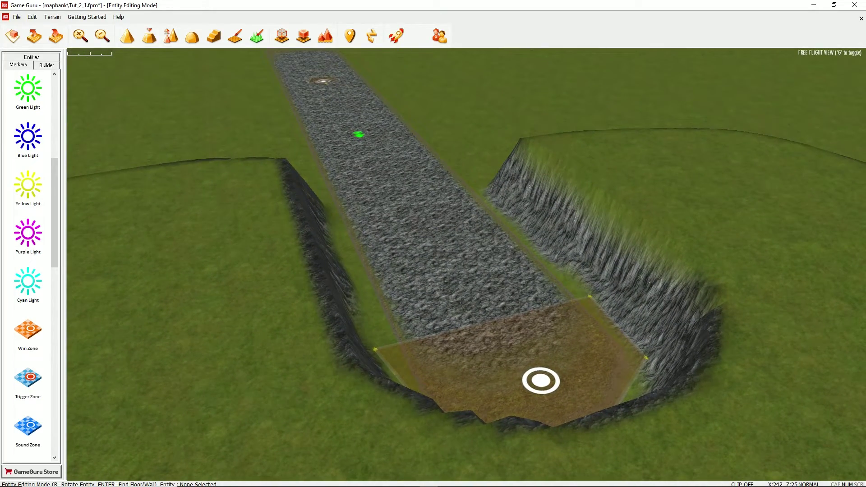